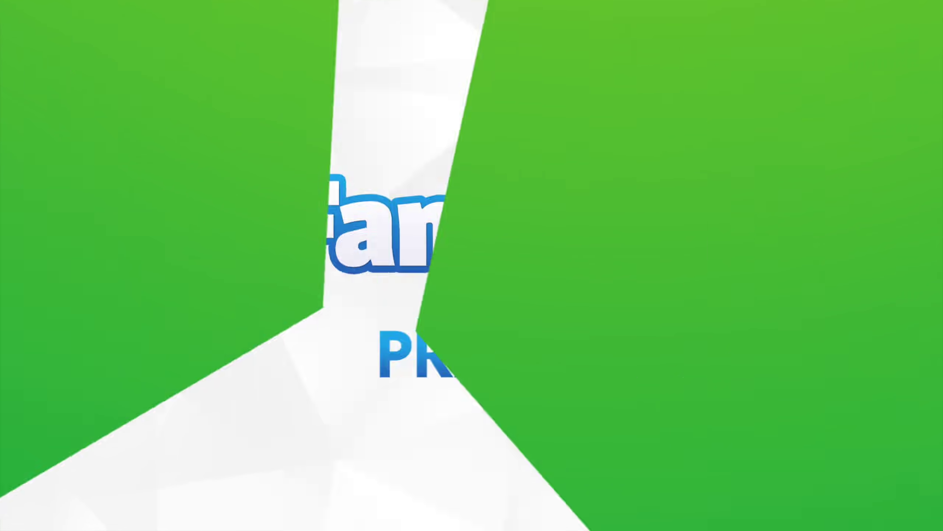
# - Zoom the episode timeline, skim ahead, and open the intro107 compound clip
pyautogui.press('super+equal')
pyautogui.press('super+equal')
pyautogui.press('super+equal')
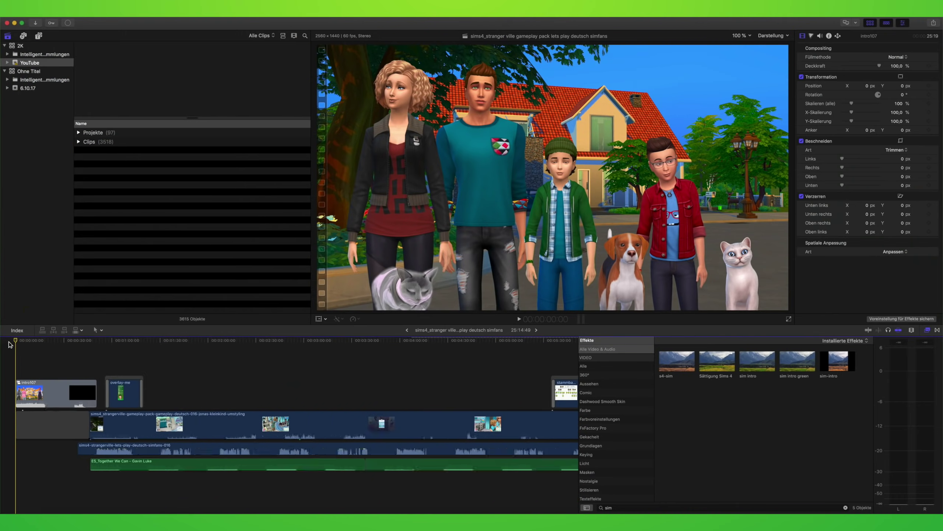
pyautogui.moveTo(18, 341)
pyautogui.mouseDown()
pyautogui.moveTo(234, 354)
pyautogui.moveTo(32, 364)
pyautogui.mouseUp()
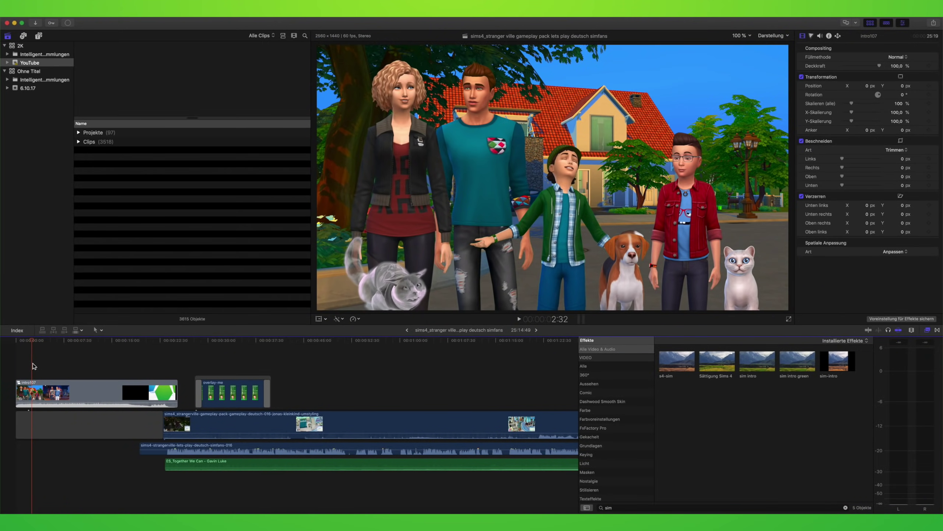
pyautogui.click(51, 397)
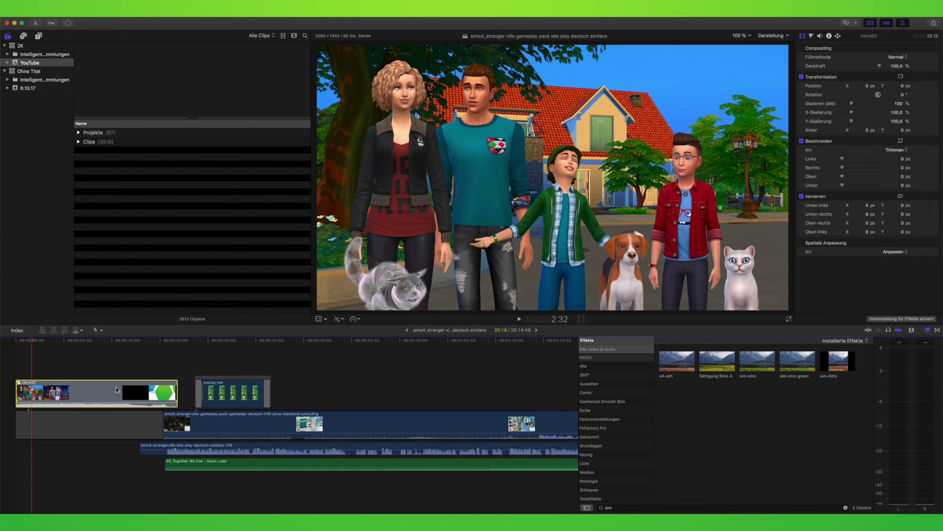
pyautogui.doubleClick(77, 380)
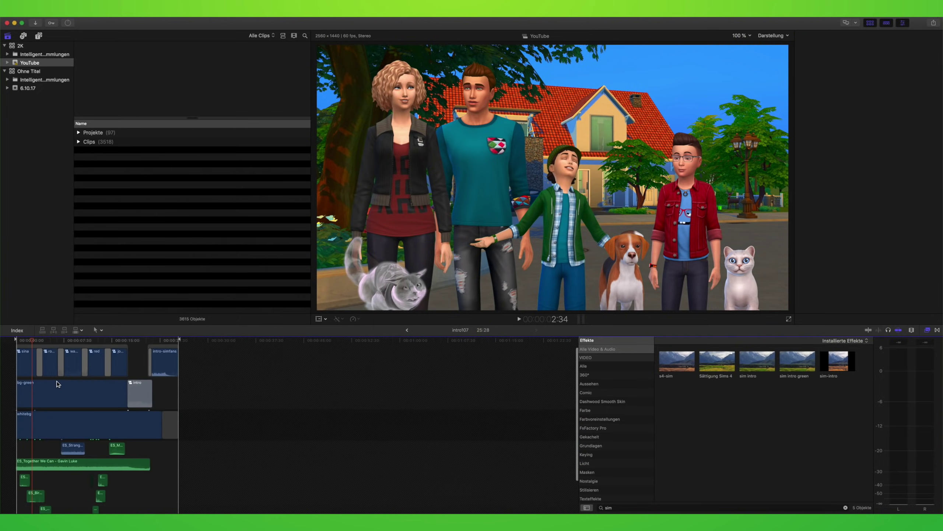
# - Show the inspector, zoom the intro107 timeline and preview the intro, returning to the house scene
pyautogui.press('super+4')
pyautogui.press('super+equal')
pyautogui.press('super+equal')
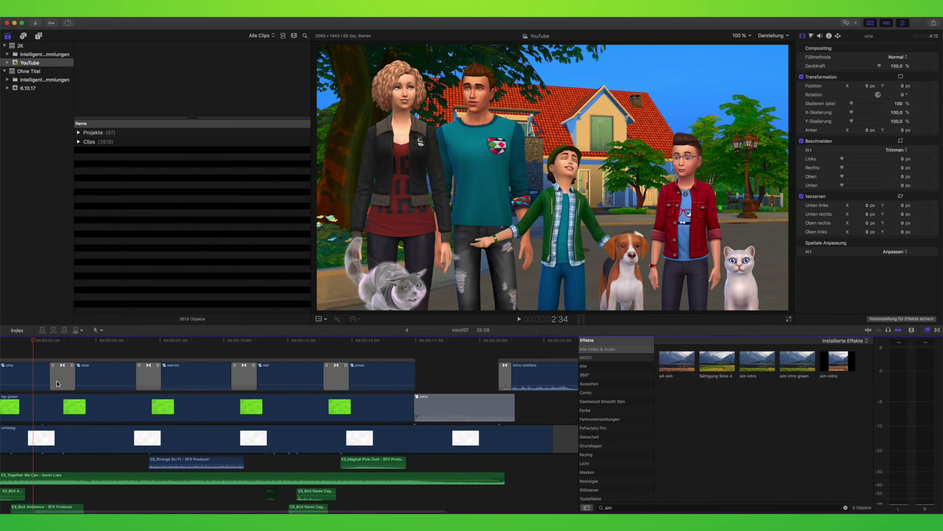
pyautogui.hscroll(-3, 30, 371)
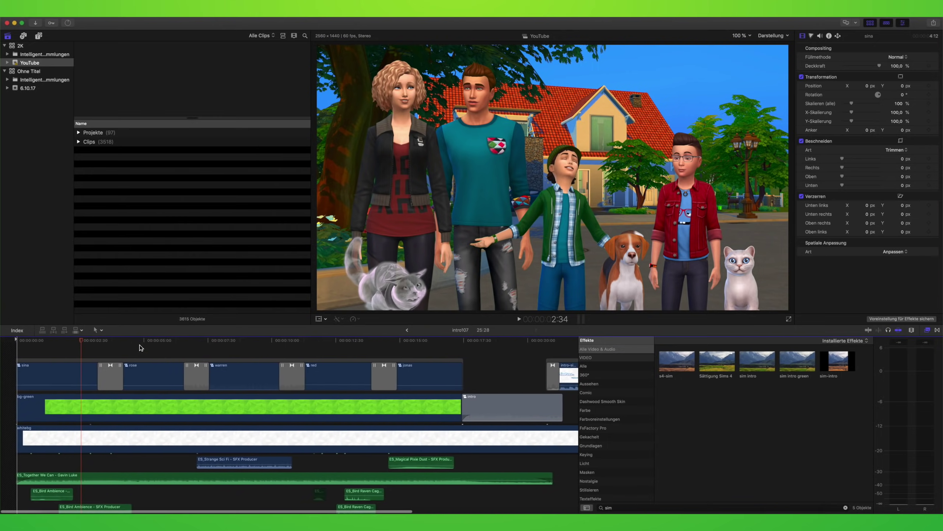
pyautogui.moveTo(86, 343); pyautogui.dragTo(549, 380)
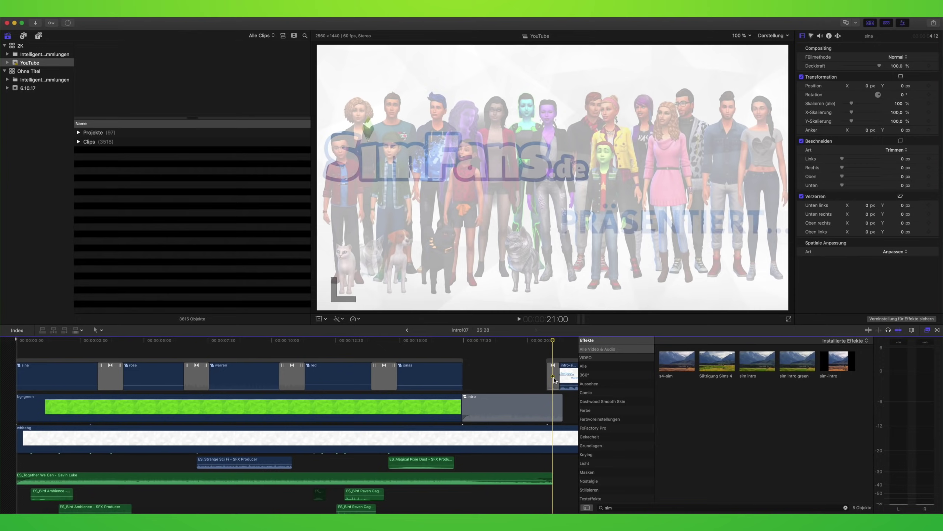
pyautogui.hscroll(2, 518, 379)
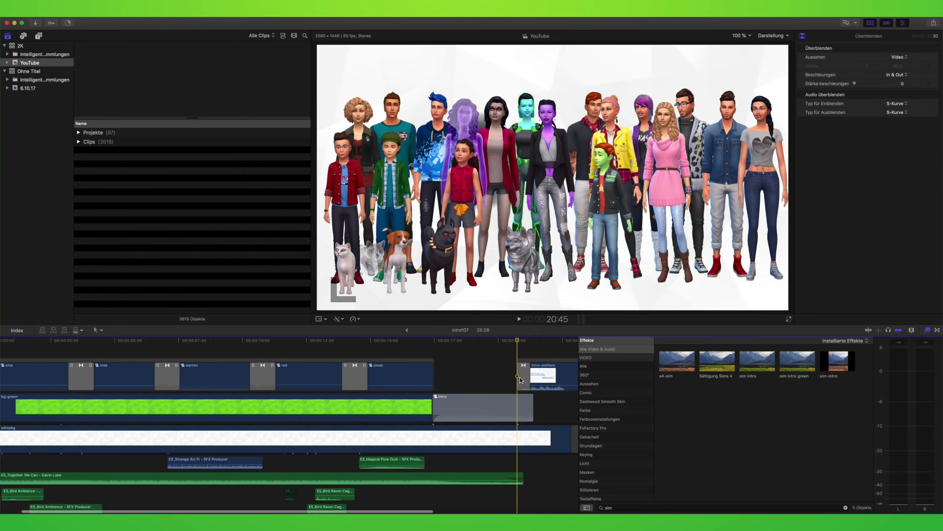
pyautogui.hscroll(2, 520, 380)
pyautogui.hscroll(2, 522, 379)
pyautogui.hscroll(-1, 522, 379)
pyautogui.hscroll(-1, 522, 378)
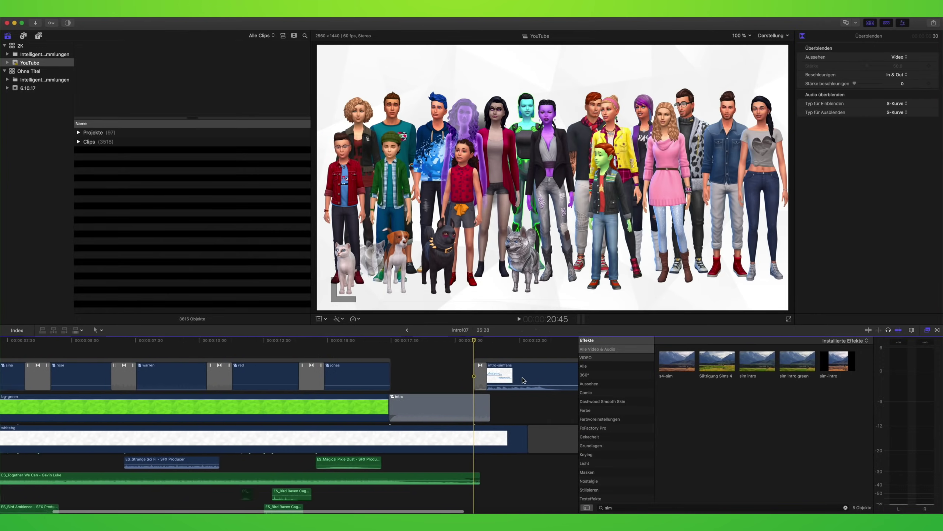
pyautogui.hscroll(-1, 522, 379)
pyautogui.hscroll(-2, 522, 379)
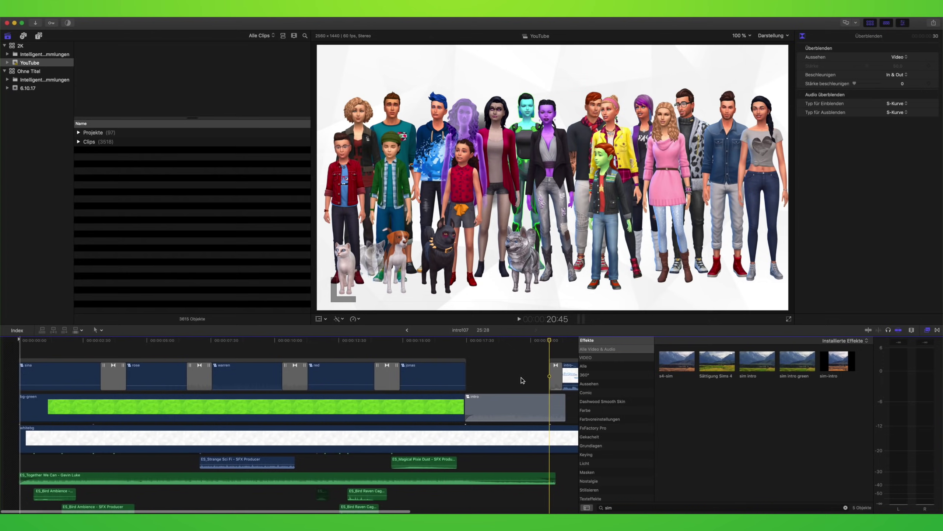
pyautogui.click(408, 344)
# - Select the ES_Together We Can music, then open the sina compound clip to view its layers
pyautogui.click(384, 480)
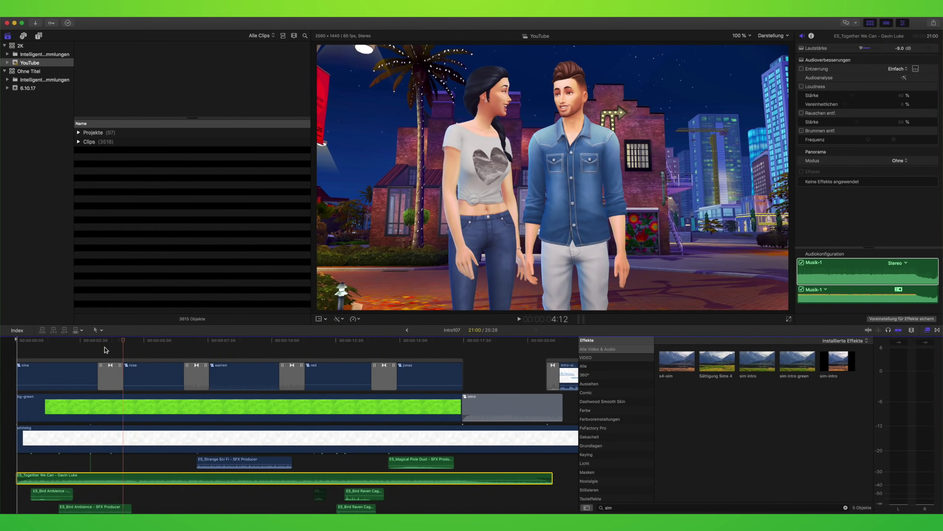
pyautogui.click(45, 378)
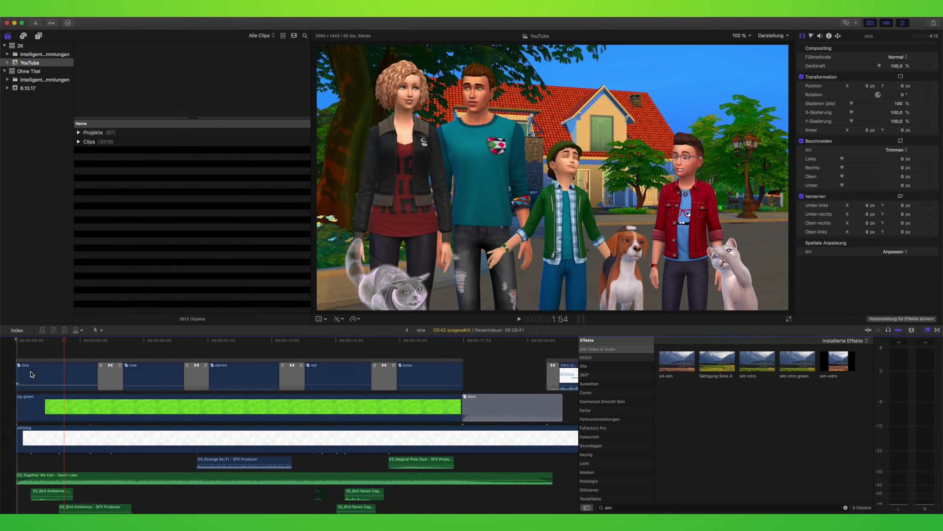
pyautogui.doubleClick(40, 384)
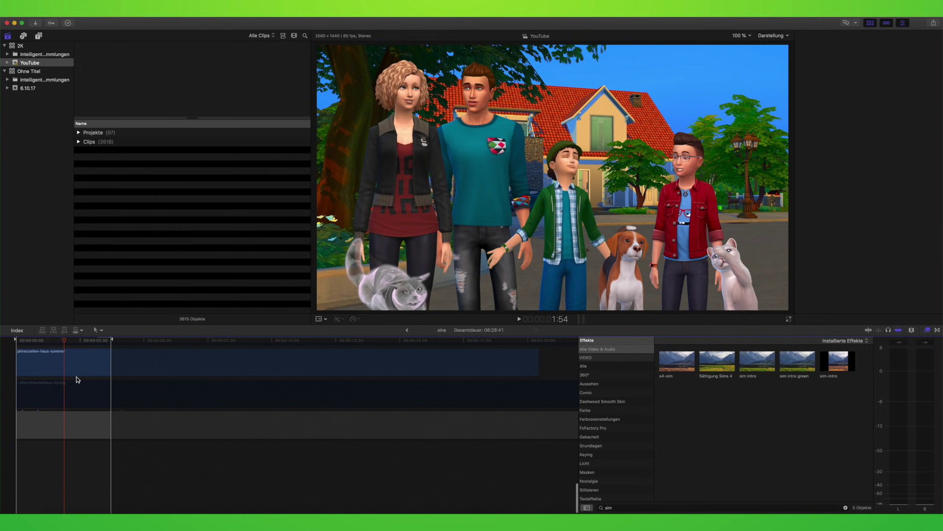
pyautogui.scroll(5, 74, 383)
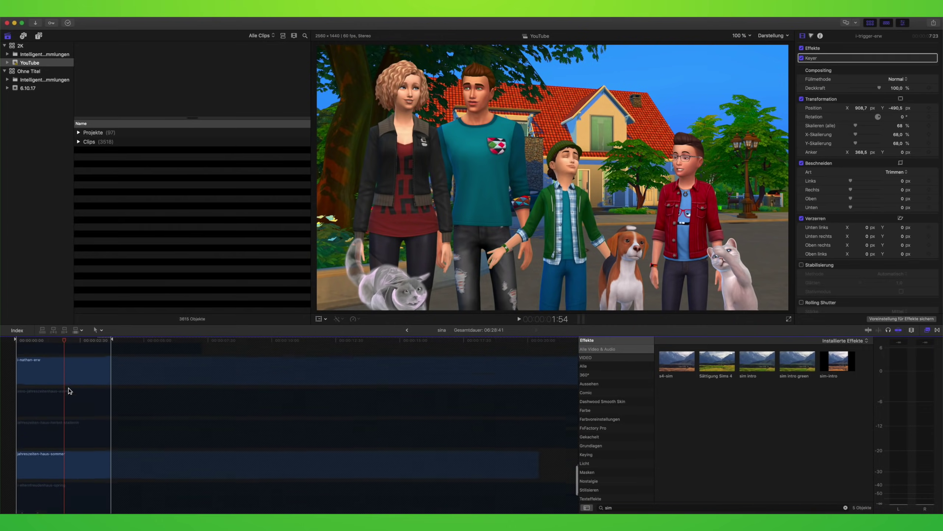
pyautogui.scroll(-3, 69, 389)
pyautogui.scroll(-2, 69, 388)
pyautogui.scroll(-3, 69, 385)
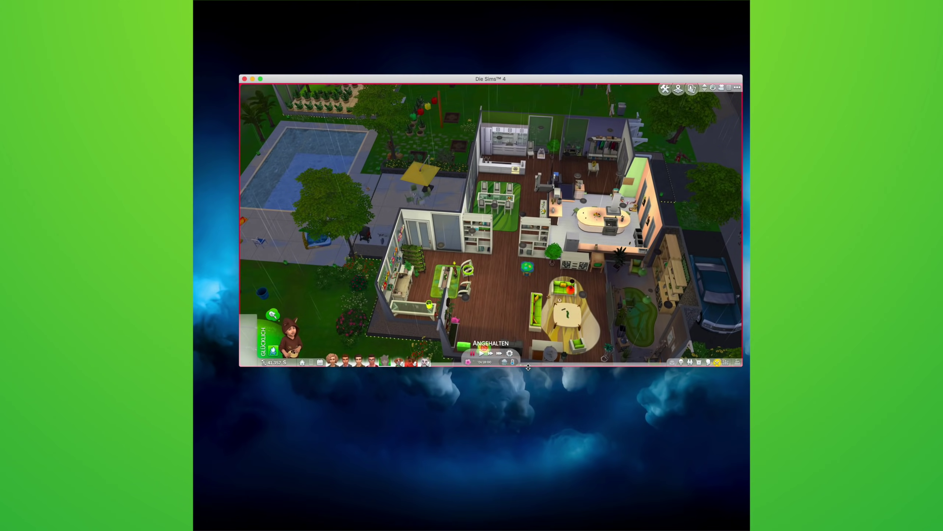
# - Enlarge the Sims 4 game window and swing the camera to the living room
pyautogui.moveTo(528, 367); pyautogui.dragTo(530, 528)
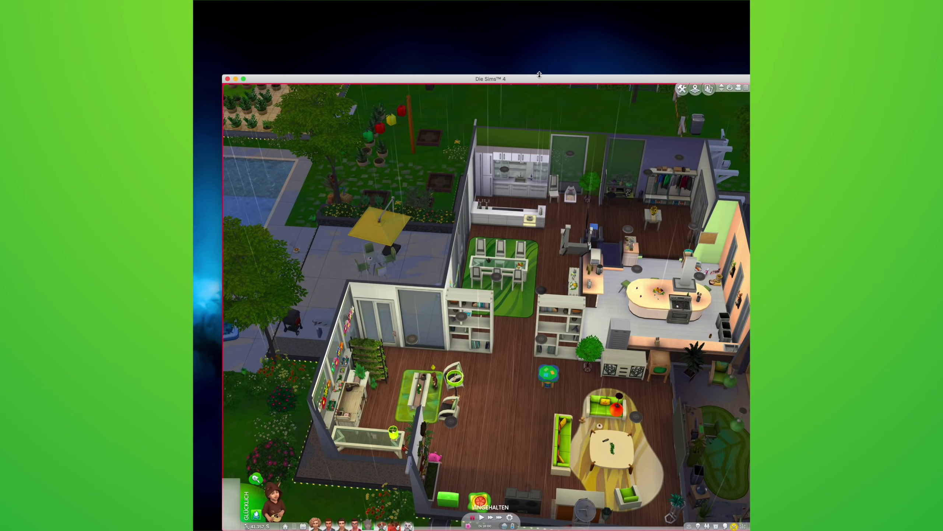
pyautogui.moveTo(539, 78); pyautogui.dragTo(541, 3)
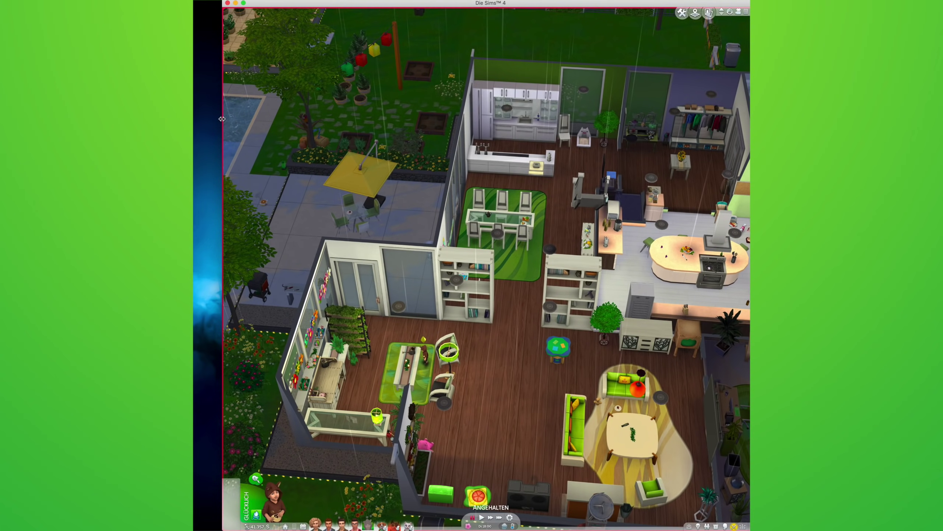
pyautogui.moveTo(222, 119); pyautogui.dragTo(195, 117)
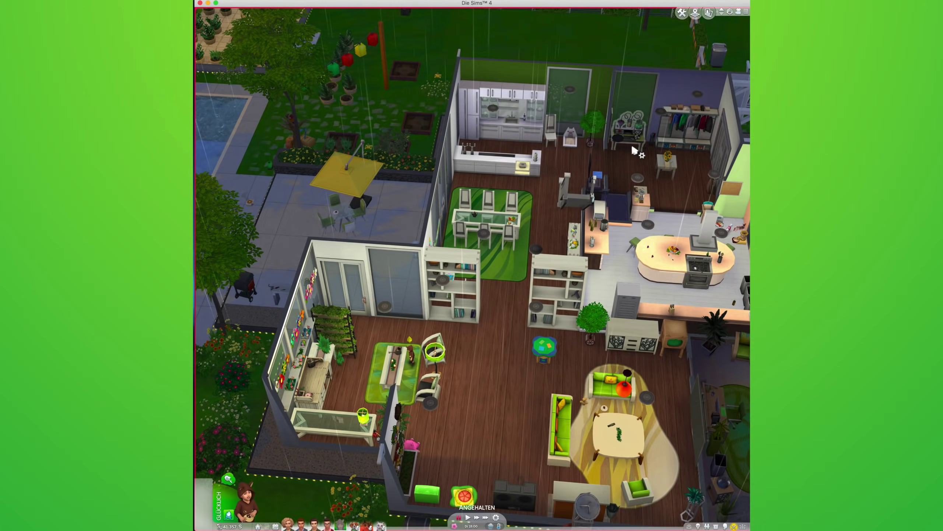
pyautogui.moveTo(645, 117); pyautogui.dragTo(398, 93)
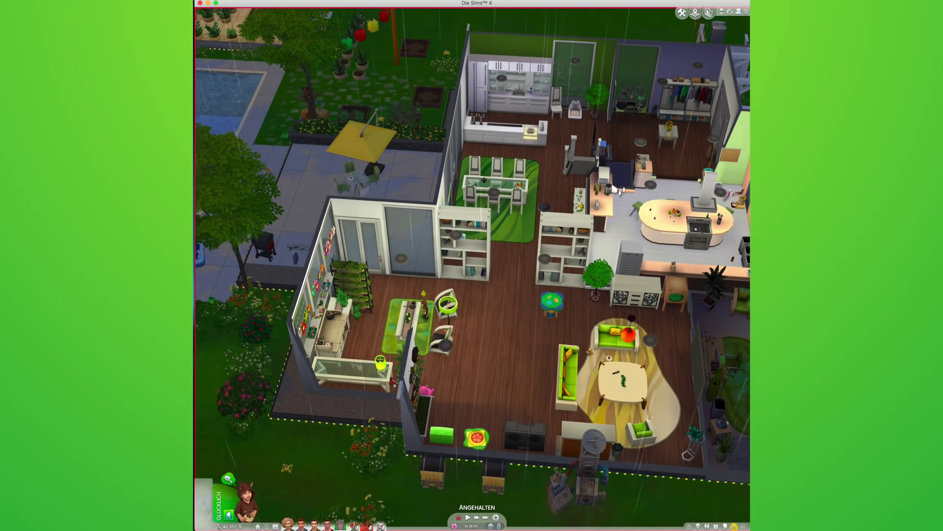
pyautogui.scroll(5, 397, 93)
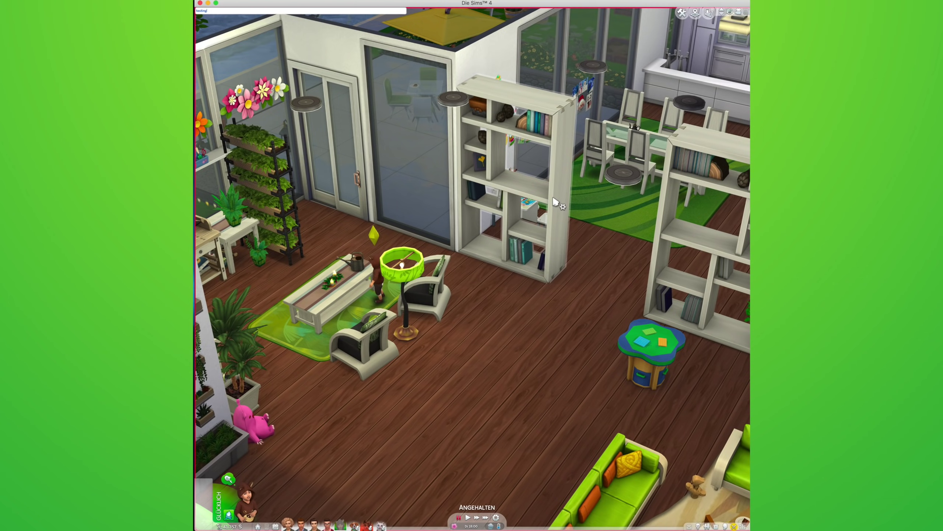
# - Enable the cas.fulleditmode cheat and edit the toddler in Create-a-Sim
pyautogui.write('cas.fulleditm')
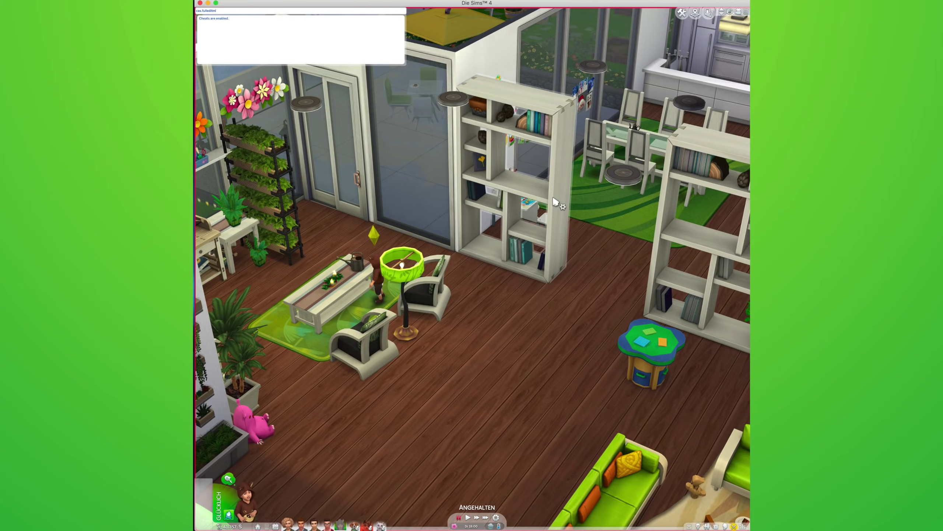
pyautogui.press('Escape')
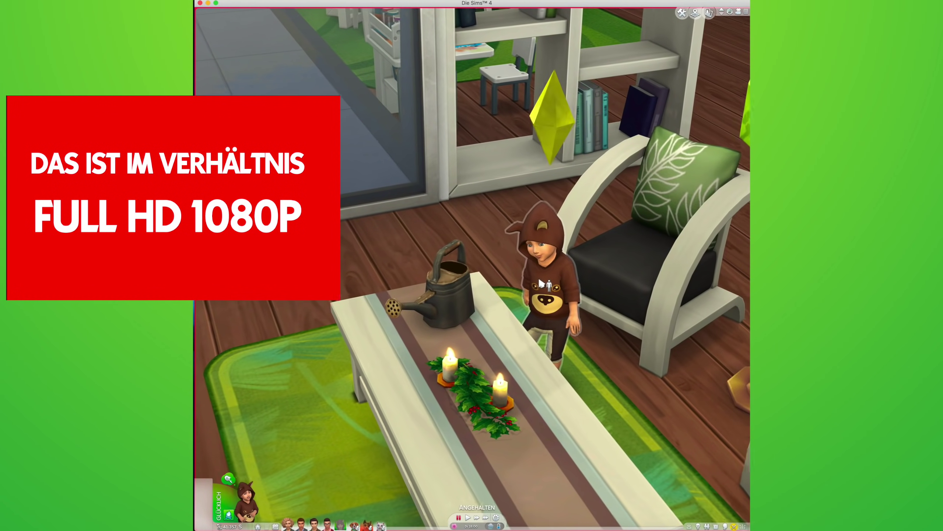
pyautogui.keyDown('shift'); pyautogui.click(541, 284); pyautogui.keyUp('shift')
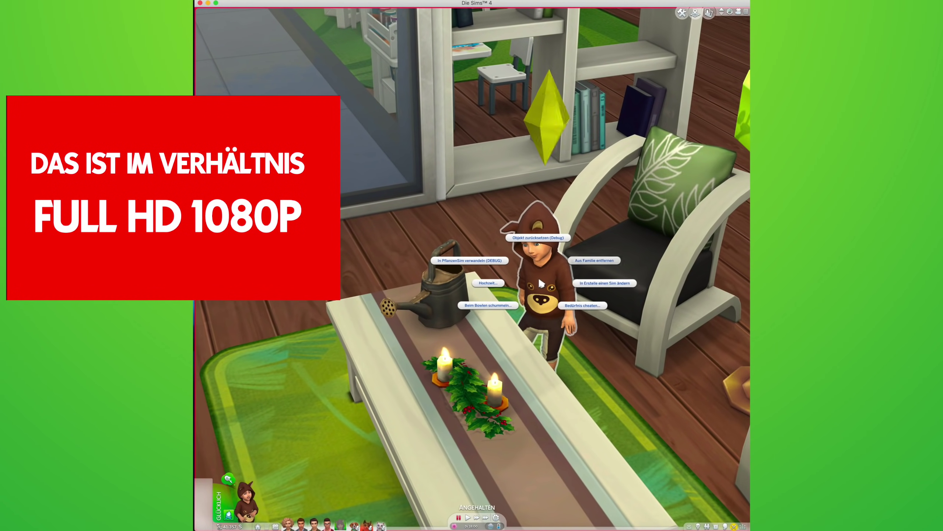
pyautogui.click(586, 283)
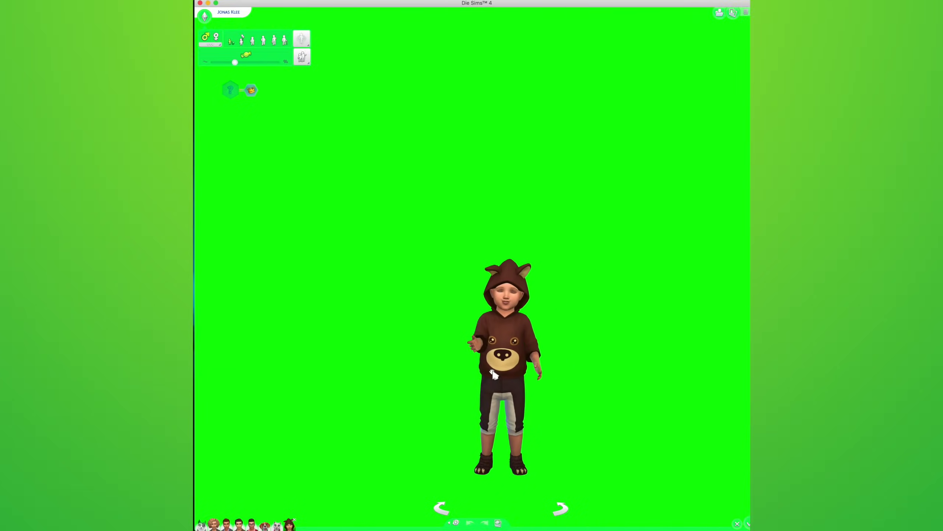
# - Dress the toddler in the yellow hoodie from Tops
pyautogui.click(502, 357)
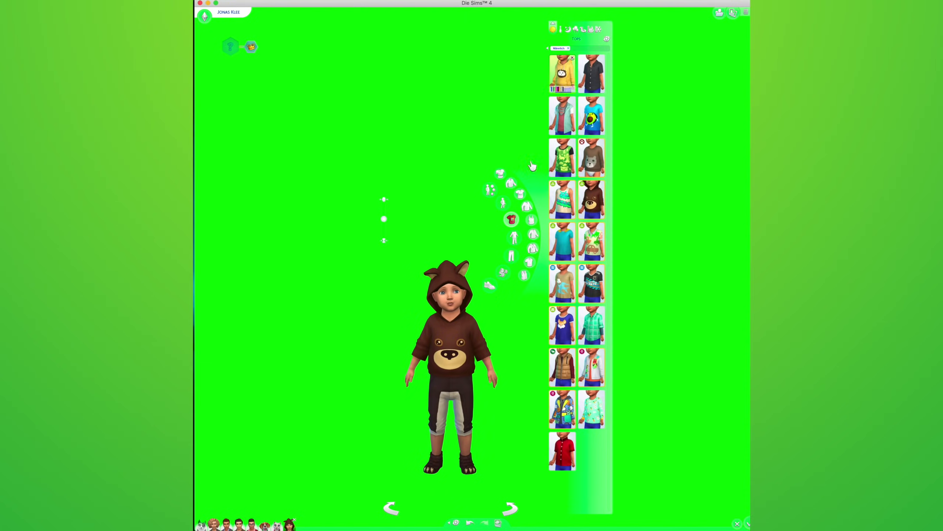
pyautogui.click(561, 74)
pyautogui.click(369, 378)
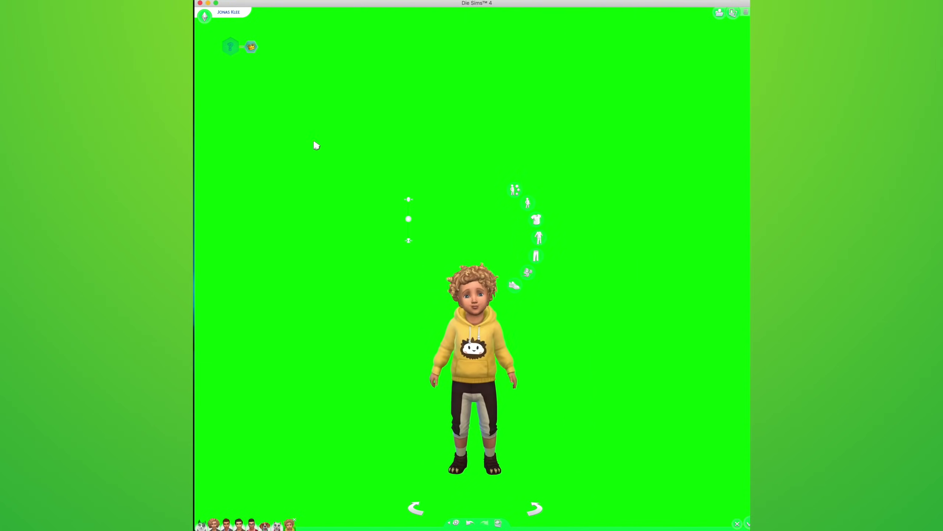
# - Try the Neugierig trait, then set the toddler's trait back to Unabhängig
pyautogui.click(259, 52)
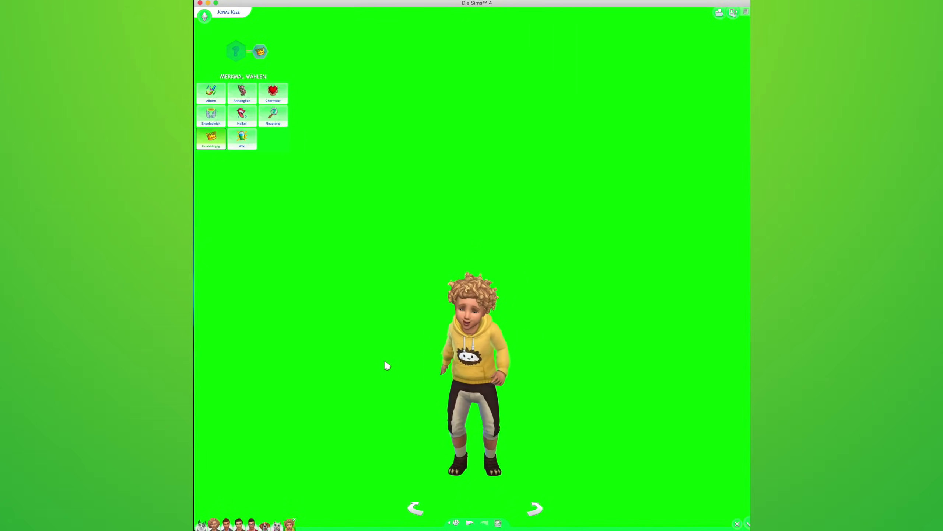
pyautogui.click(273, 116)
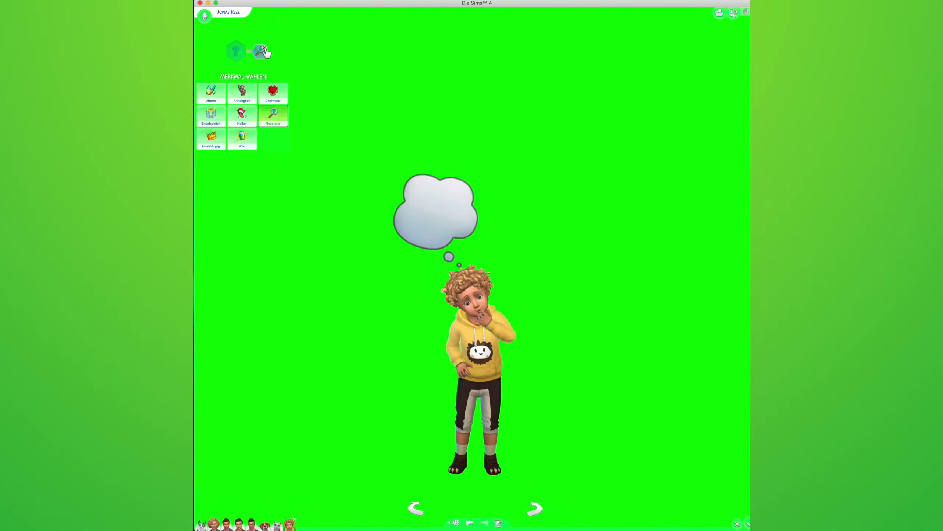
pyautogui.click(260, 51)
pyautogui.moveTo(273, 93)
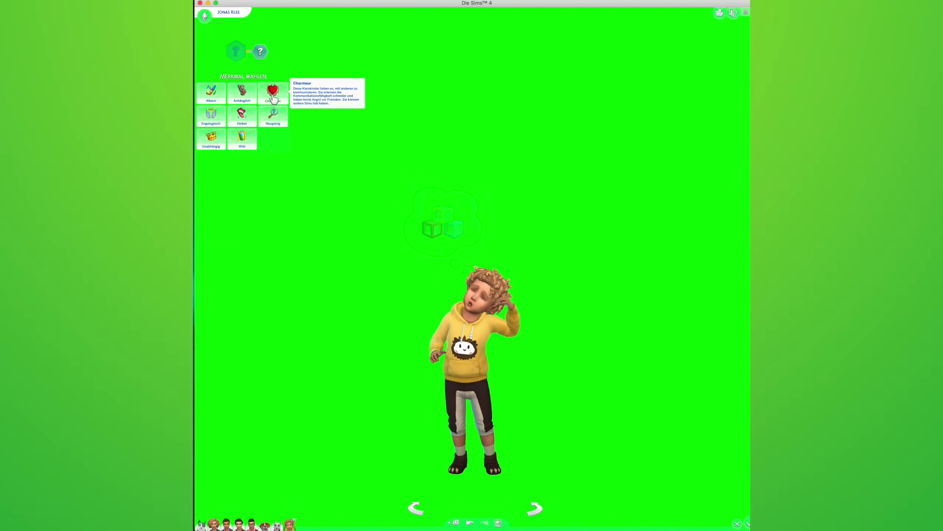
pyautogui.click(212, 141)
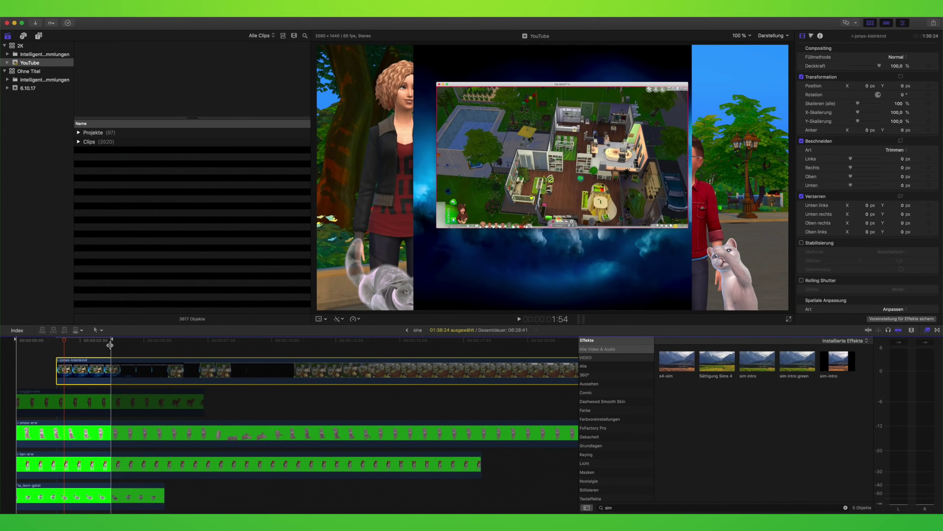
# - Trim the start of the i-jonas-kleinkind clip and move it to the sina timeline's beginning
pyautogui.press('super+minus')
pyautogui.press('super+minus')
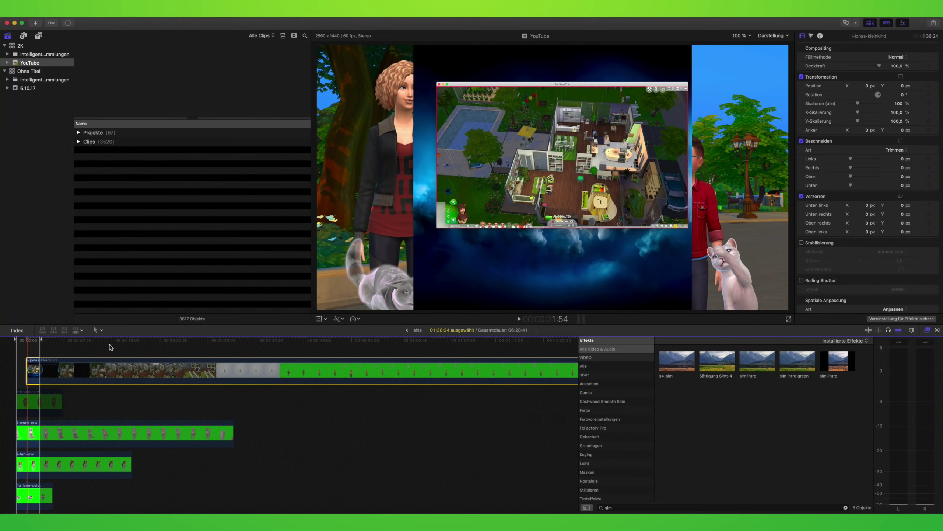
pyautogui.press('super+minus')
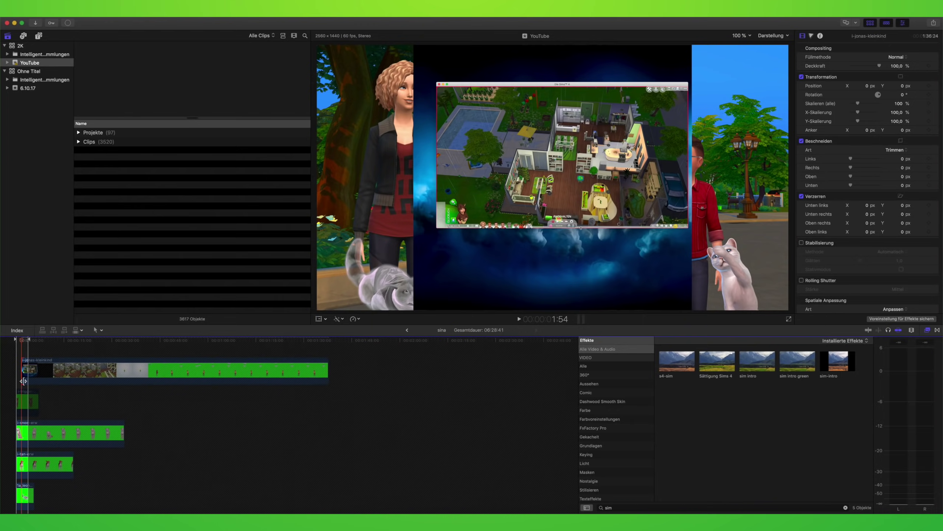
pyautogui.moveTo(22, 382)
pyautogui.mouseDown()
pyautogui.moveTo(186, 371)
pyautogui.moveTo(22, 370)
pyautogui.mouseUp()
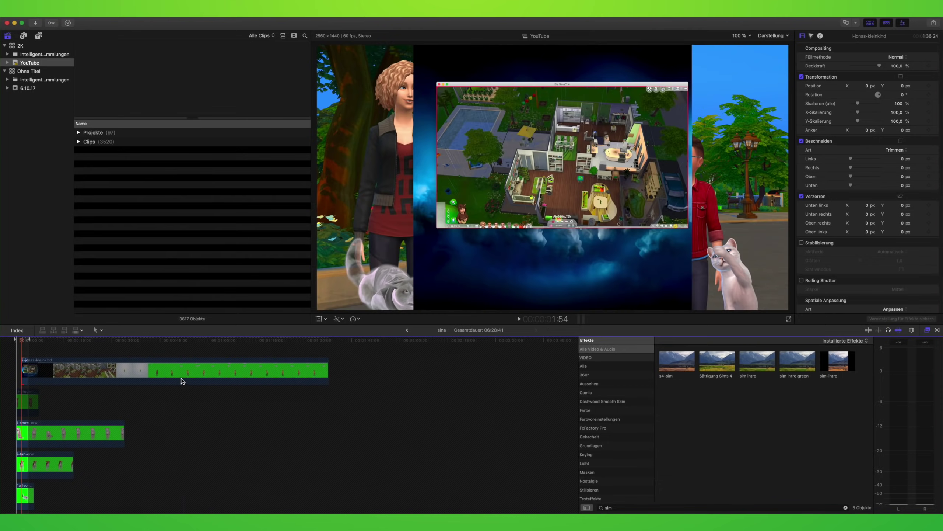
pyautogui.moveTo(182, 381); pyautogui.dragTo(12, 364)
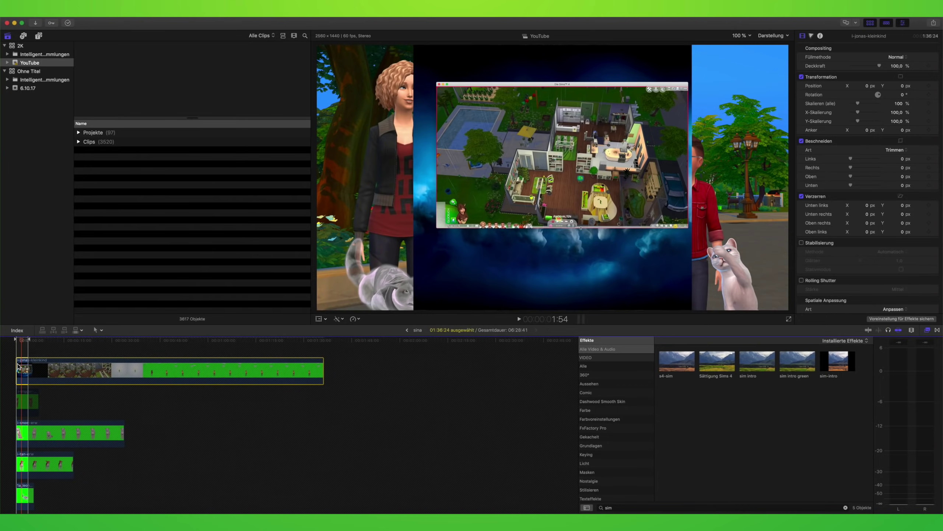
pyautogui.click(17, 384)
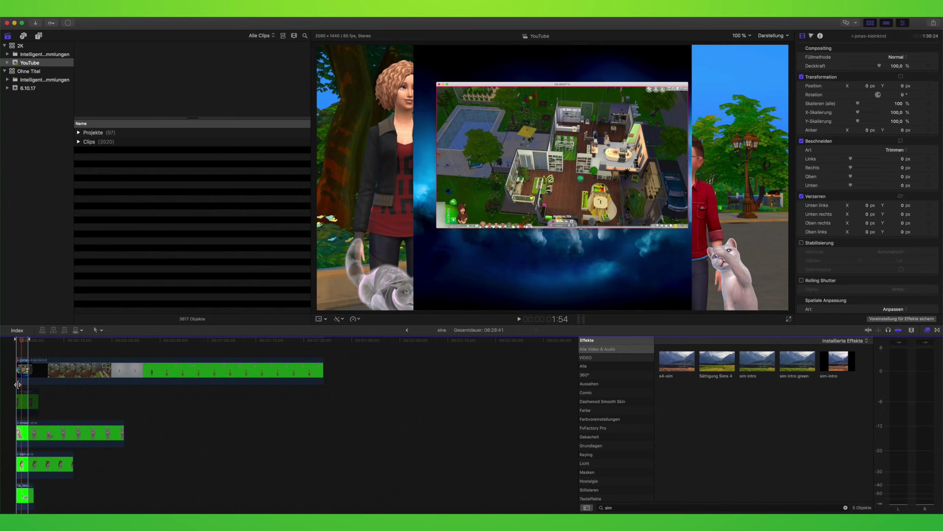
pyautogui.moveTo(17, 382); pyautogui.dragTo(97, 382)
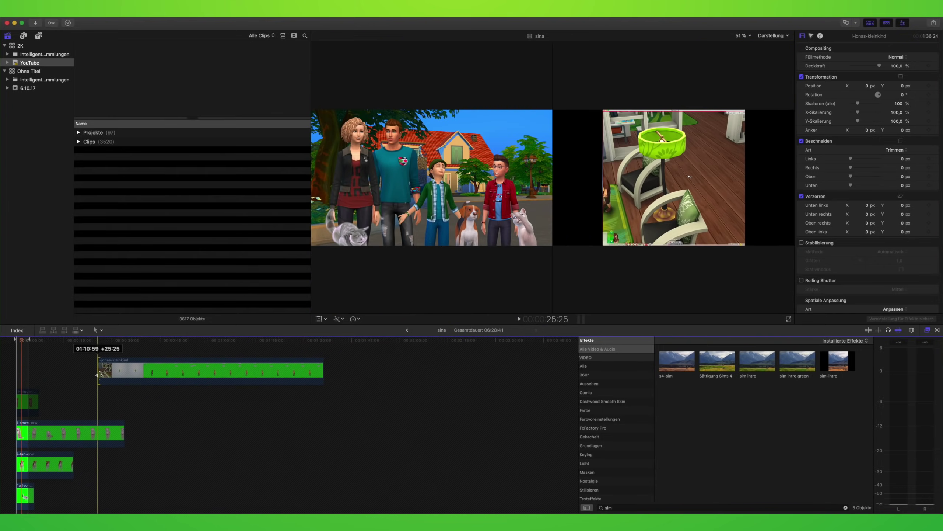
pyautogui.moveTo(146, 403)
pyautogui.mouseDown()
pyautogui.moveTo(18, 368)
pyautogui.moveTo(72, 379)
pyautogui.moveTo(21, 344)
pyautogui.mouseUp()
# - Zoom around the timeline start and return the playhead to the beginning
pyautogui.click(18, 341)
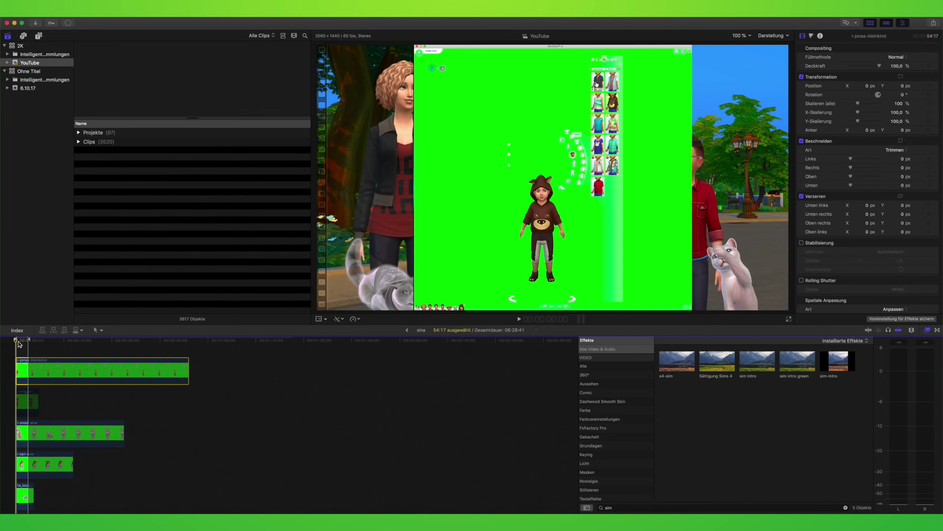
pyautogui.press('super+equal')
pyautogui.press('super+equal')
pyautogui.press('super+equal')
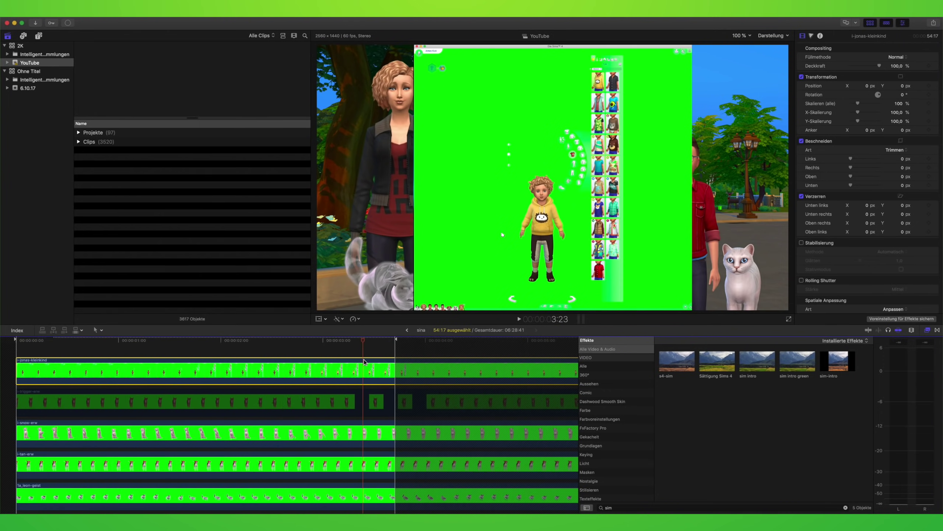
pyautogui.press('super+minus')
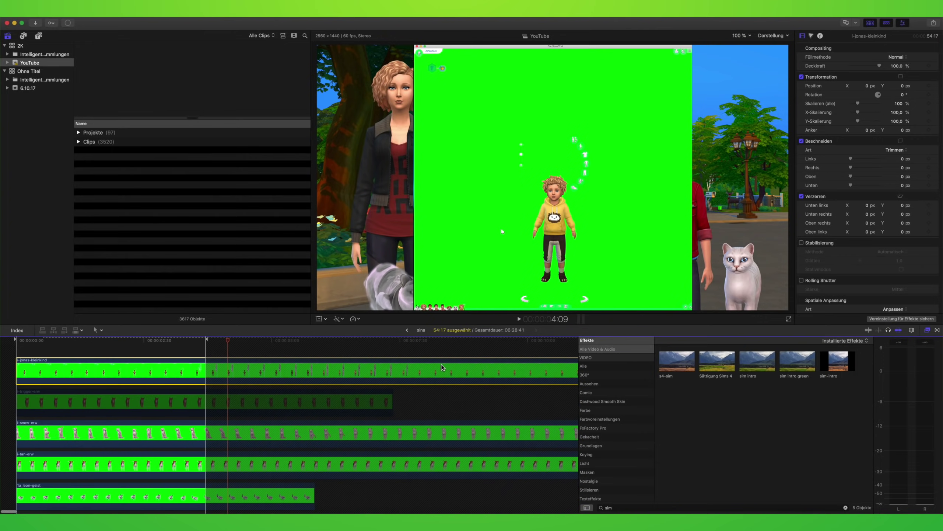
pyautogui.press('super+minus')
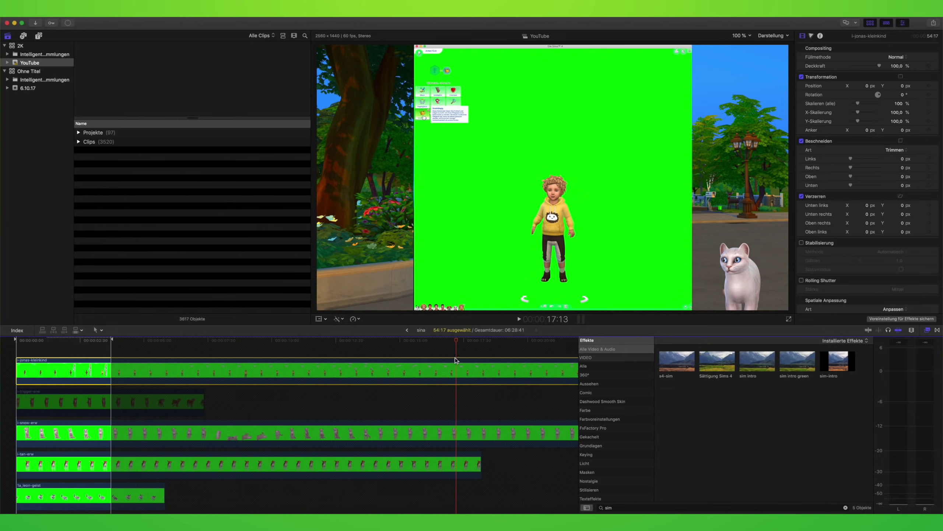
pyautogui.moveTo(25, 362)
pyautogui.mouseDown()
pyautogui.moveTo(481, 406)
pyautogui.moveTo(33, 339)
pyautogui.mouseUp()
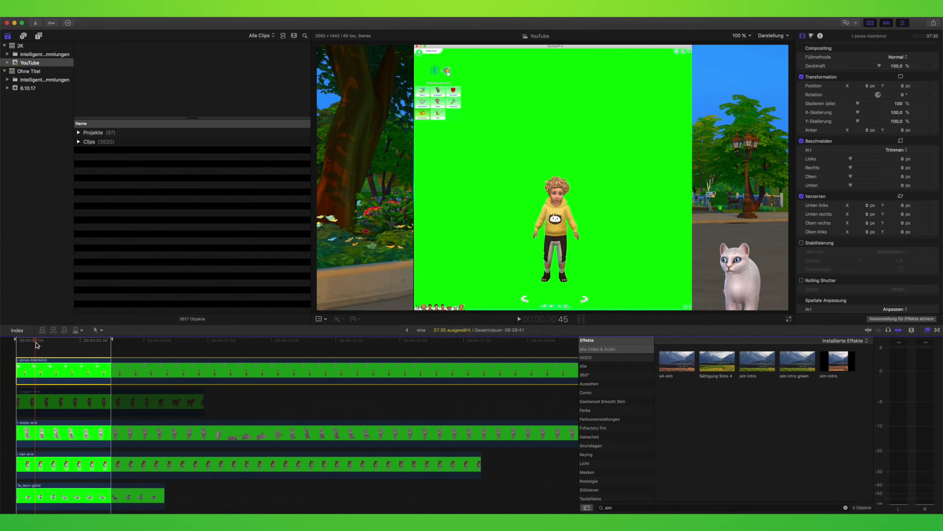
pyautogui.moveTo(37, 345); pyautogui.dragTo(14, 344)
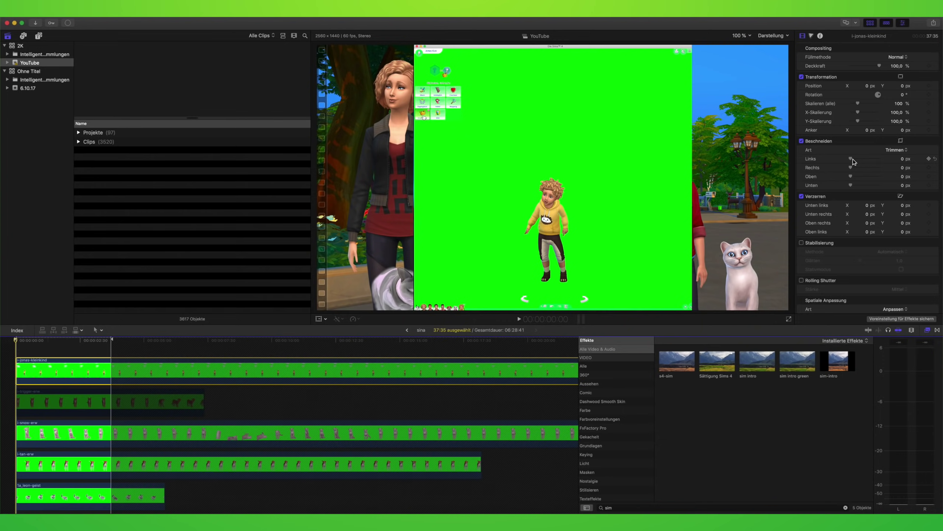
# - Crop the toddler clip to 576 left, 617 right, 476 top, 158 bottom px
pyautogui.moveTo(852, 159)
pyautogui.mouseDown()
pyautogui.moveTo(860, 161)
pyautogui.moveTo(852, 185)
pyautogui.mouseUp()
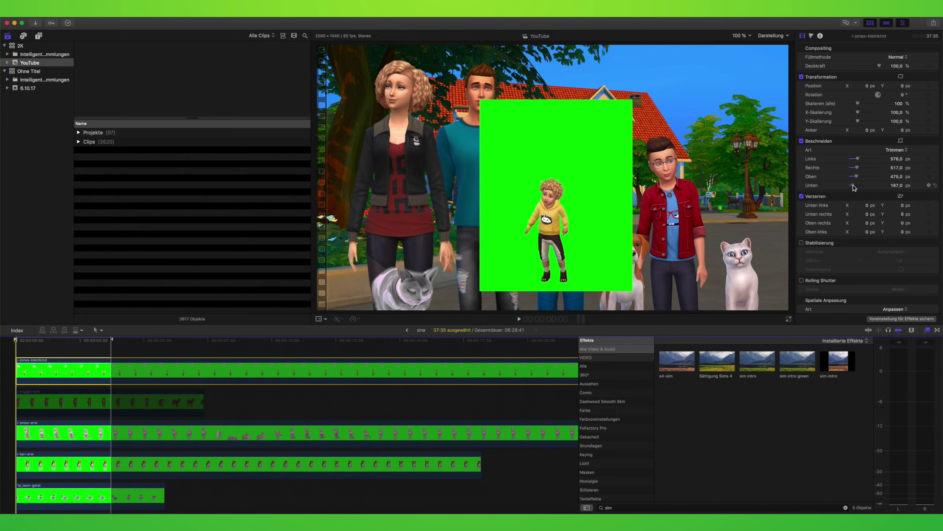
pyautogui.click(758, 363)
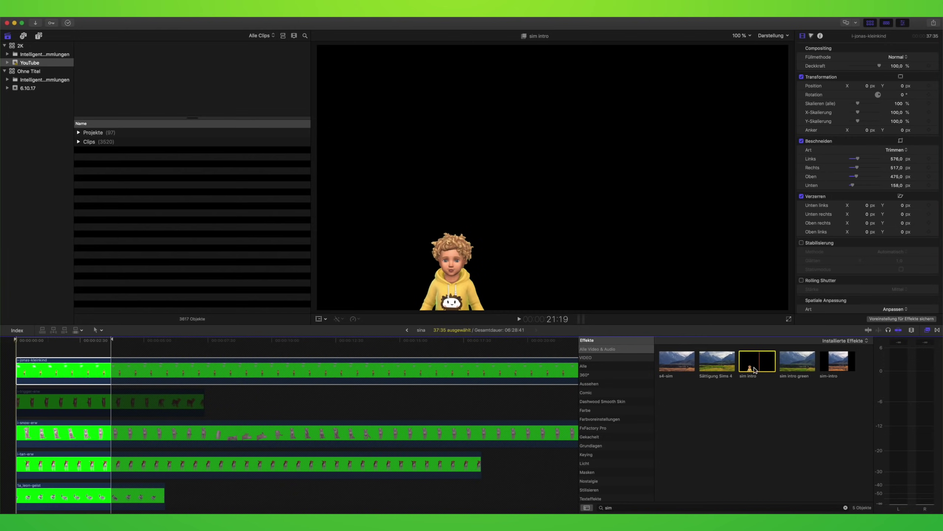
# - Key the toddler with the sim intro preset, place him at X -341.4, Y -125.1, scaled 162%
pyautogui.moveTo(754, 370); pyautogui.dragTo(58, 376)
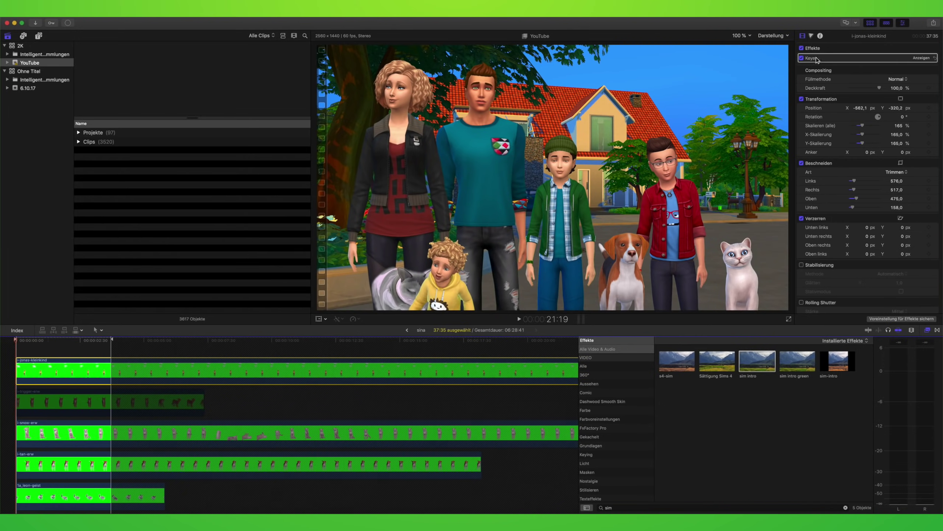
pyautogui.click(915, 59)
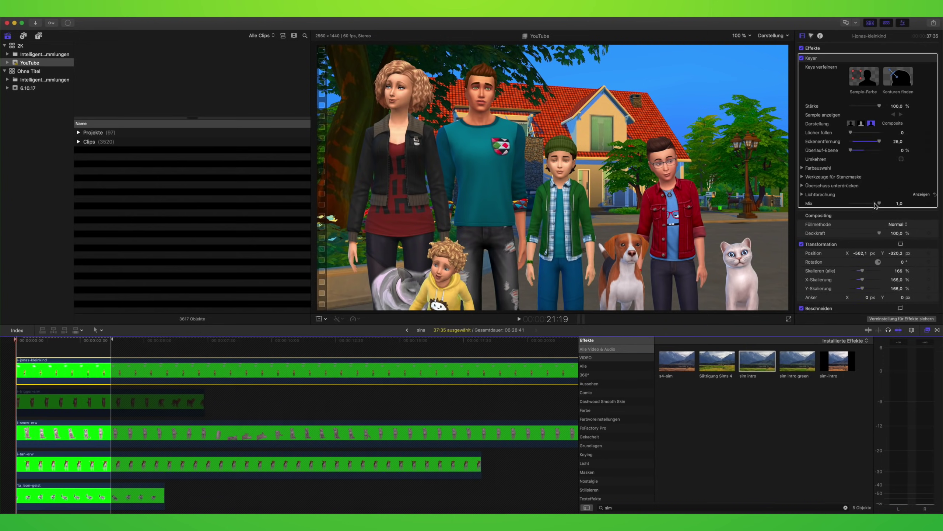
pyautogui.moveTo(861, 254)
pyautogui.mouseDown()
pyautogui.moveTo(896, 253)
pyautogui.moveTo(859, 253)
pyautogui.moveTo(871, 271)
pyautogui.moveTo(861, 272)
pyautogui.mouseUp()
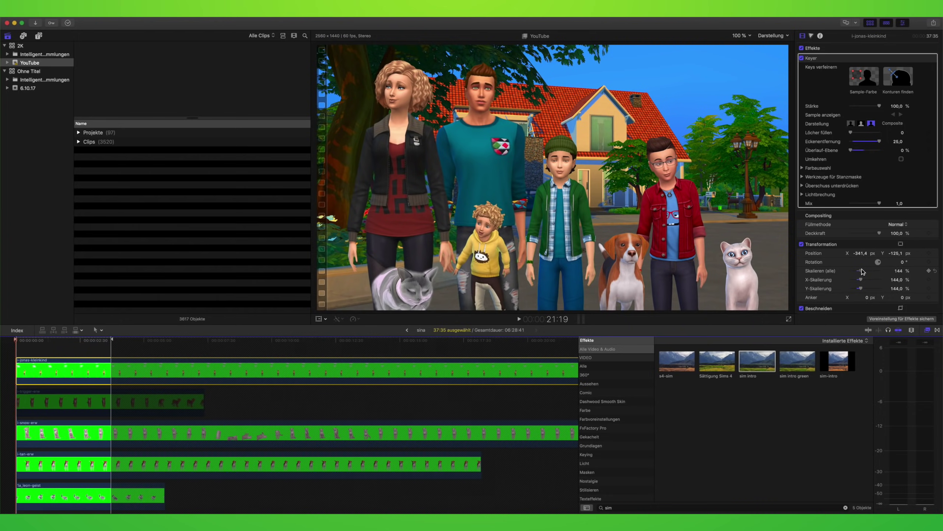
pyautogui.moveTo(861, 272); pyautogui.dragTo(863, 271)
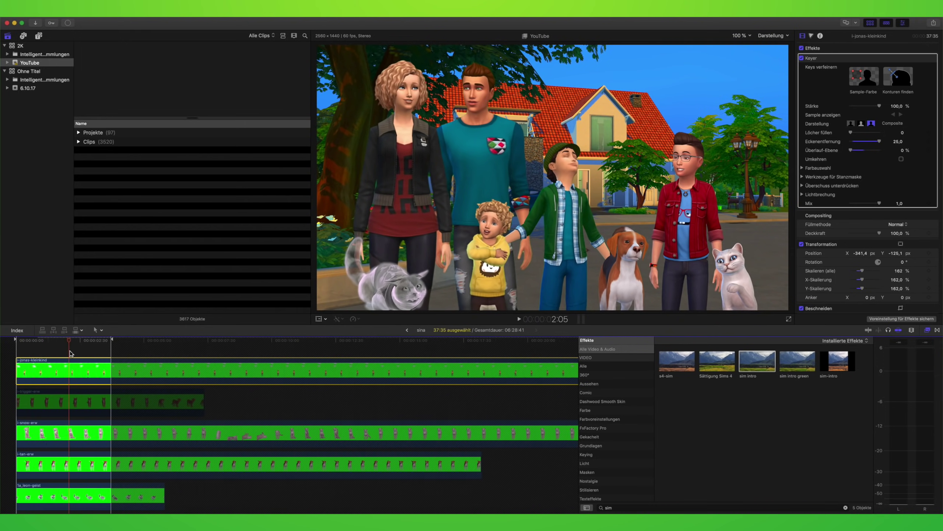
# - Move the toddler to X -499 px, test the Keyer mix, and shrink the matte to -6.0
pyautogui.moveTo(862, 254); pyautogui.dragTo(854, 253)
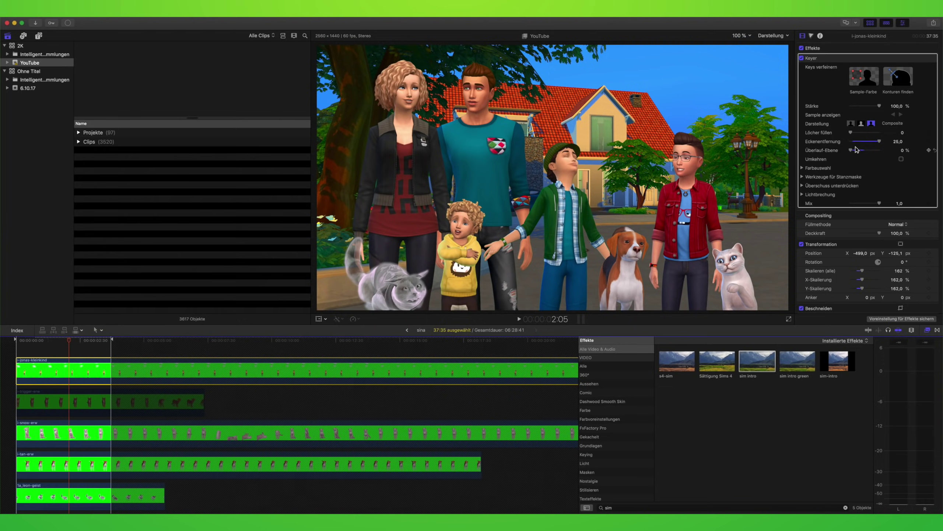
pyautogui.moveTo(856, 148); pyautogui.dragTo(802, 161)
pyautogui.moveTo(881, 206)
pyautogui.mouseDown()
pyautogui.moveTo(861, 209)
pyautogui.moveTo(895, 211)
pyautogui.moveTo(824, 212)
pyautogui.moveTo(894, 213)
pyautogui.mouseUp()
pyautogui.click(802, 177)
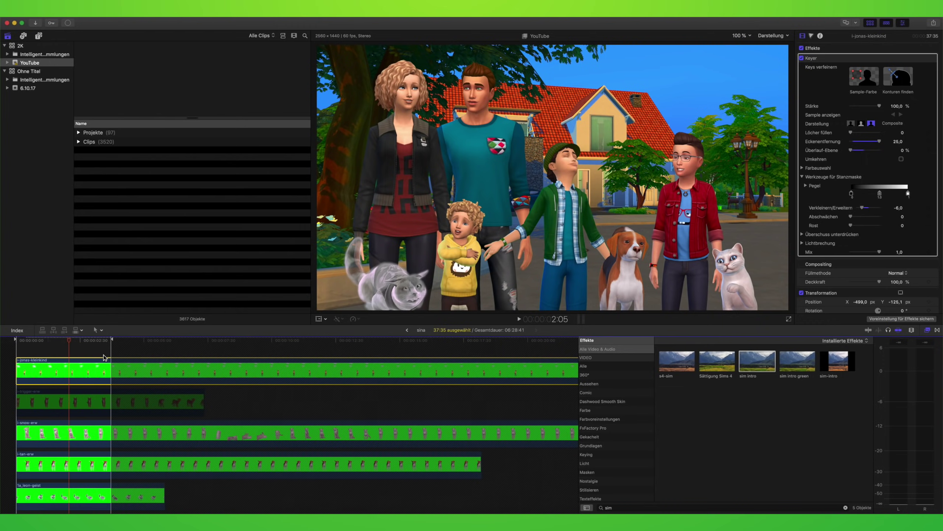
# - Reselect the i-jonas-kleinkind clip and trim its end to a 32:14 duration
pyautogui.scroll(-2, 119, 357)
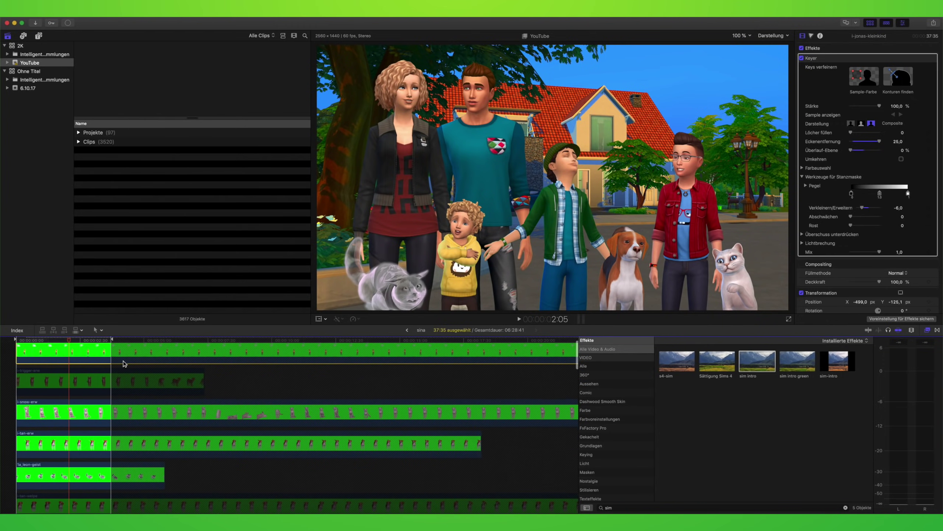
pyautogui.scroll(-2, 123, 361)
pyautogui.click(78, 392)
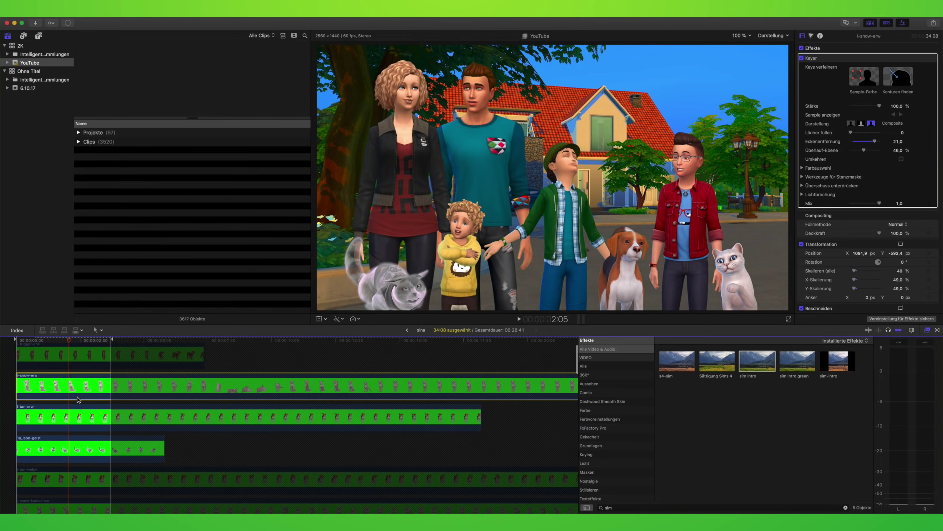
pyautogui.scroll(4, 90, 370)
pyautogui.click(79, 373)
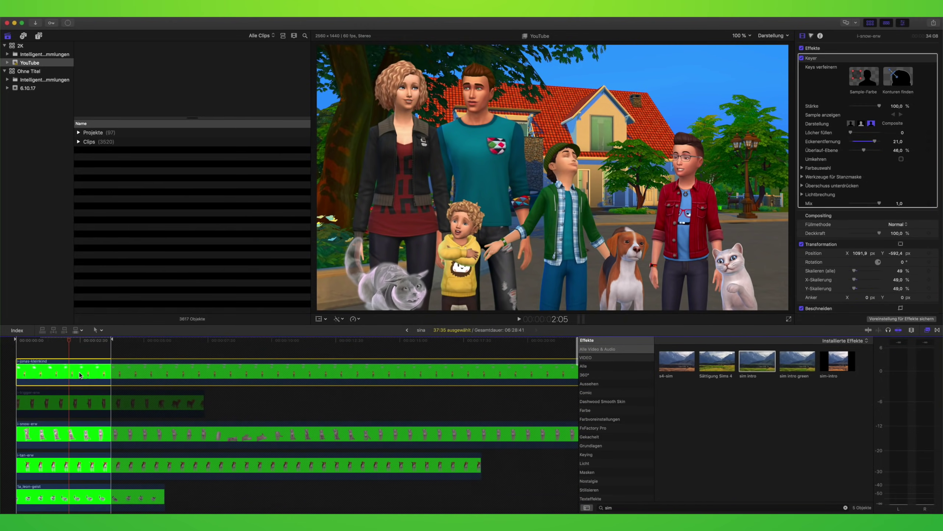
pyautogui.press('super+minus')
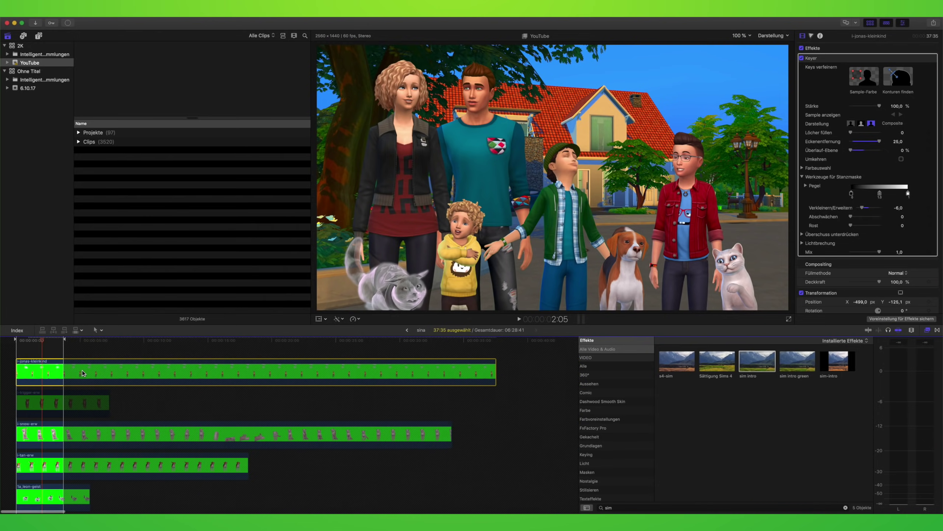
pyautogui.moveTo(498, 364); pyautogui.dragTo(109, 367)
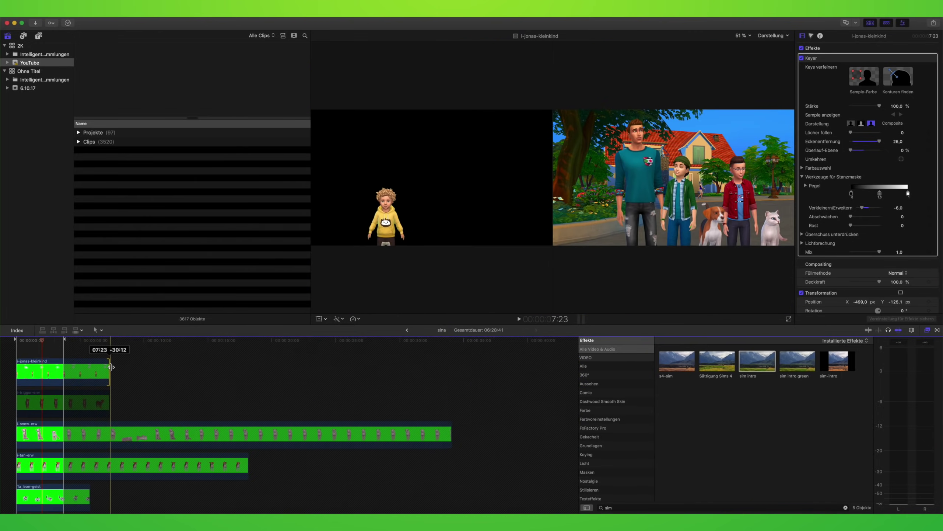
pyautogui.moveTo(109, 366); pyautogui.dragTo(427, 364)
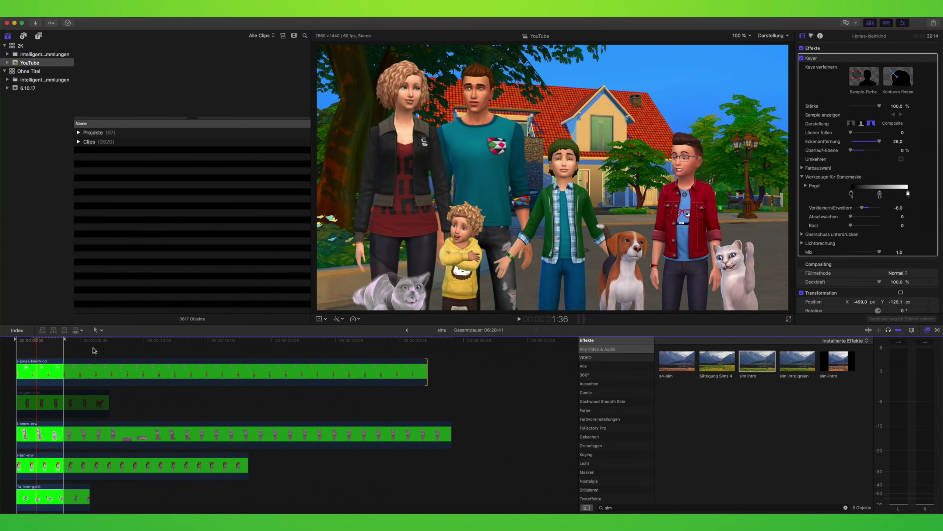
pyautogui.click(62, 370)
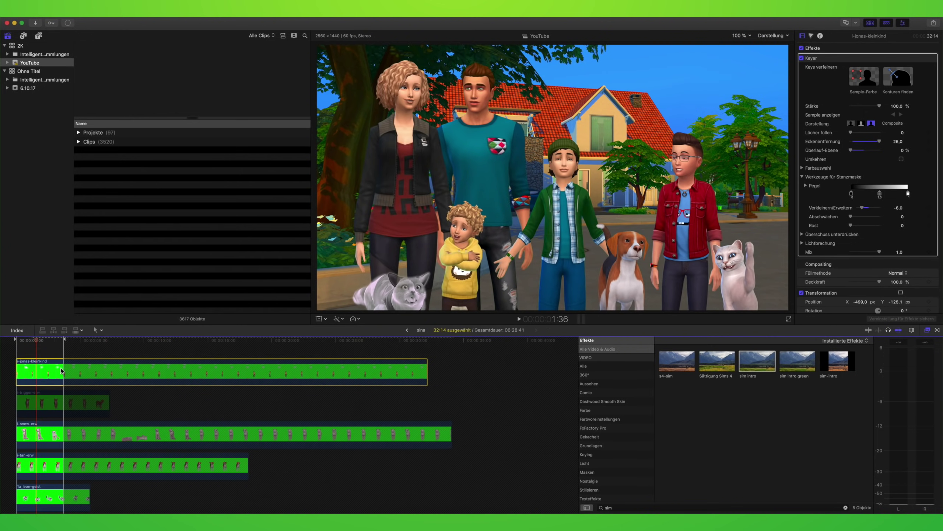
# - Return to intro107, open the intro group-shot compound clip, and select the i_nova-kind clip
pyautogui.click(408, 330)
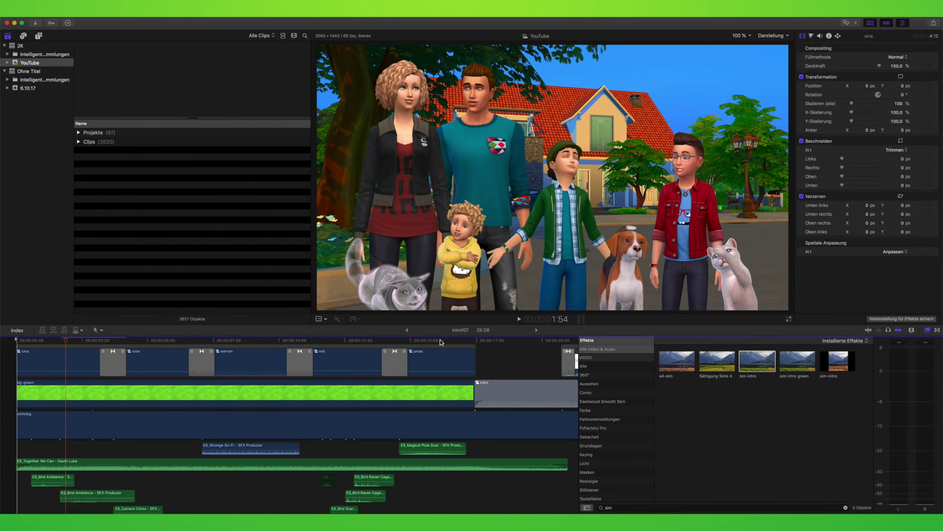
pyautogui.click(439, 340)
pyautogui.click(510, 342)
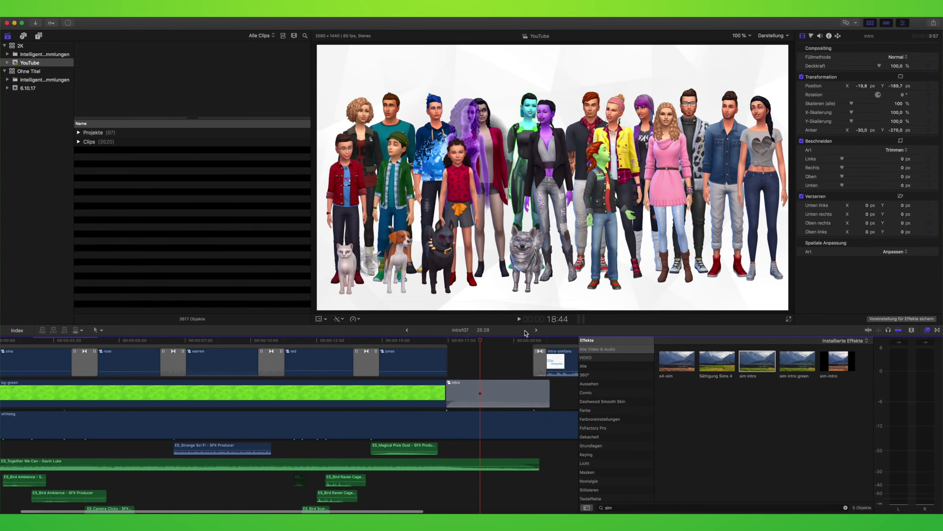
pyautogui.click(488, 385)
pyautogui.doubleClick(488, 385)
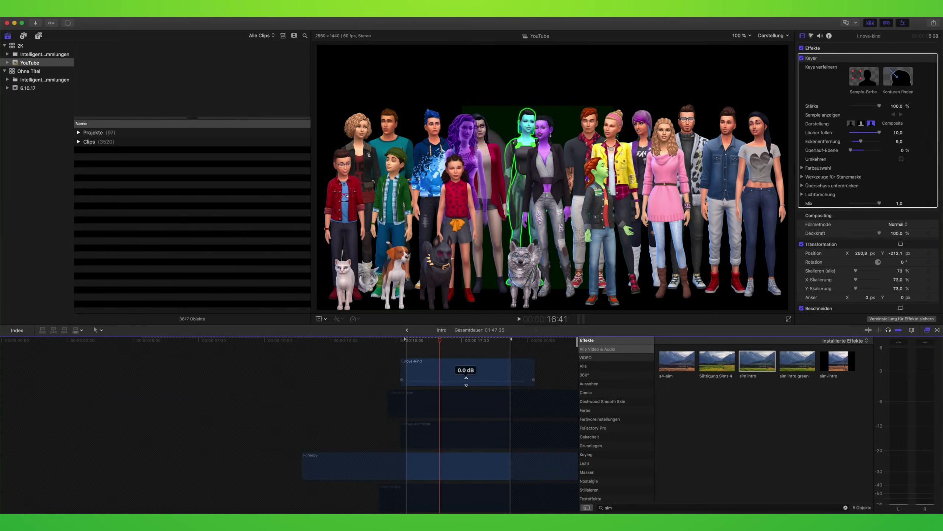
pyautogui.moveTo(439, 340); pyautogui.dragTo(405, 341)
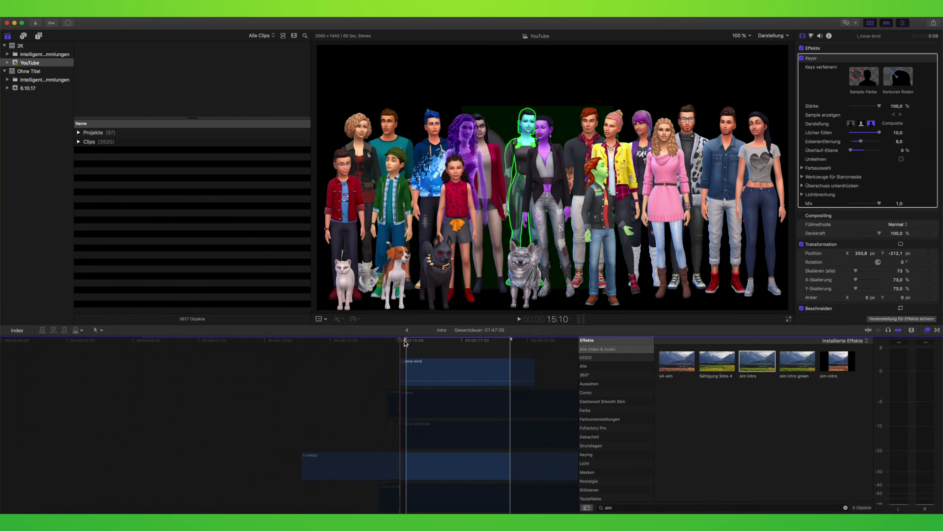
pyautogui.click(412, 360)
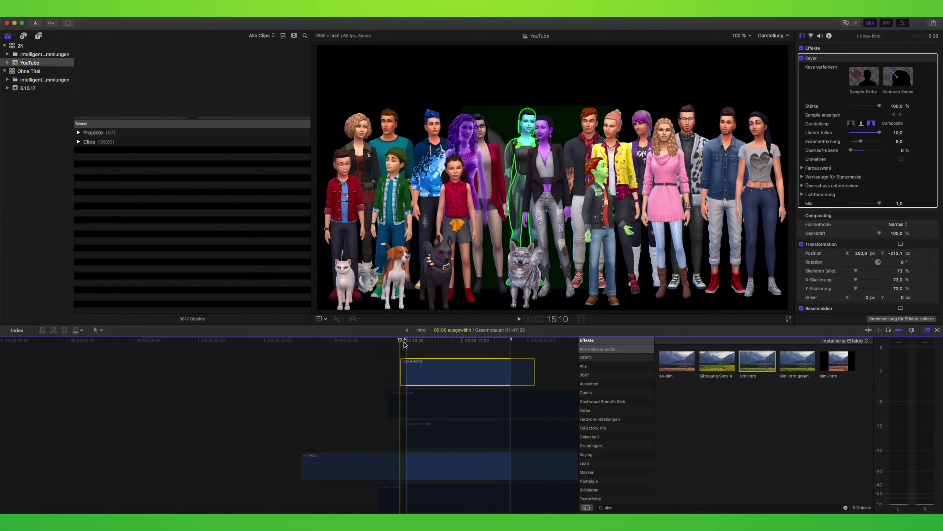
# - Zoom out and scroll the intro timeline to find and select the i-jonas-kleinkind toddler clip
pyautogui.hscroll(10, 404, 343)
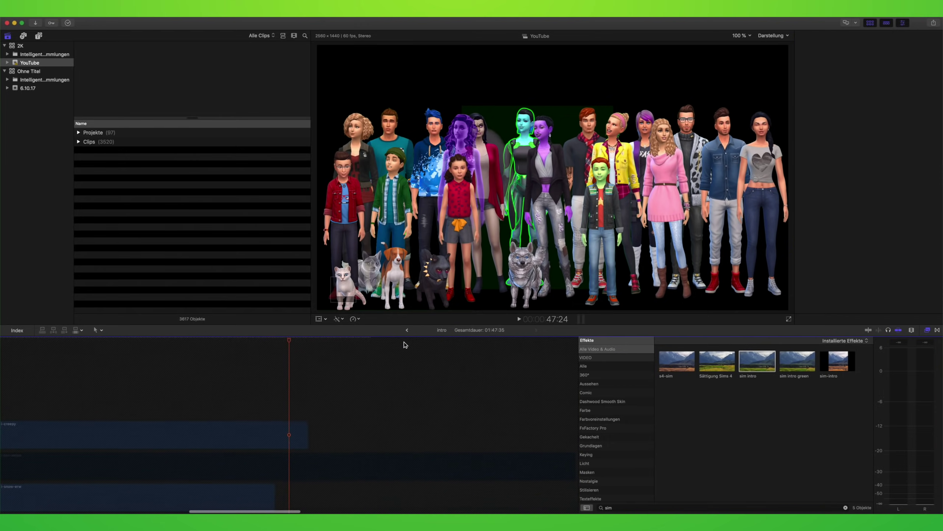
pyautogui.hscroll(-10, 343, 358)
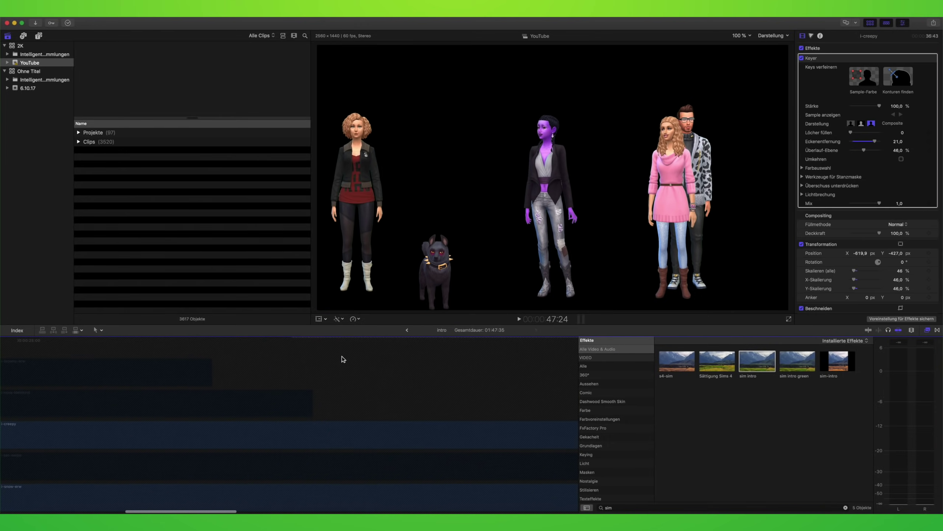
pyautogui.press('super+minus')
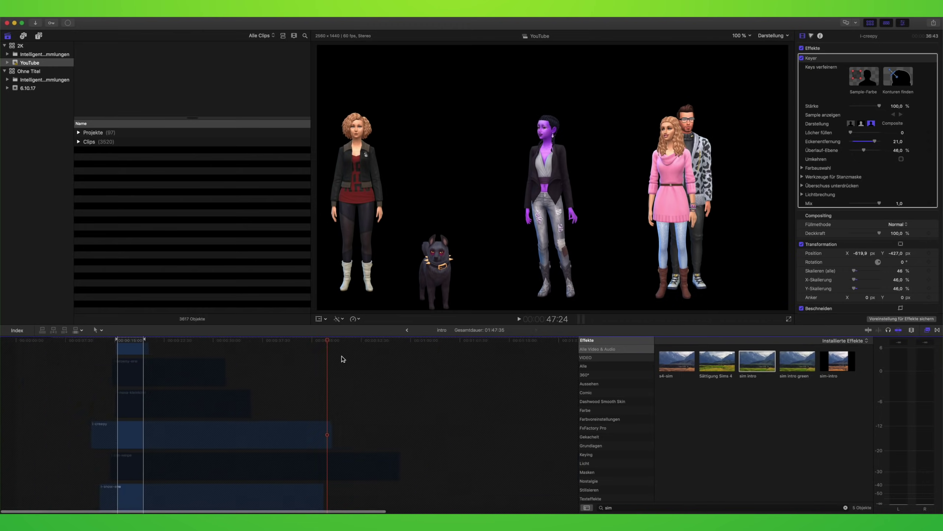
pyautogui.press('super+minus')
pyautogui.scroll(-5, 189, 400)
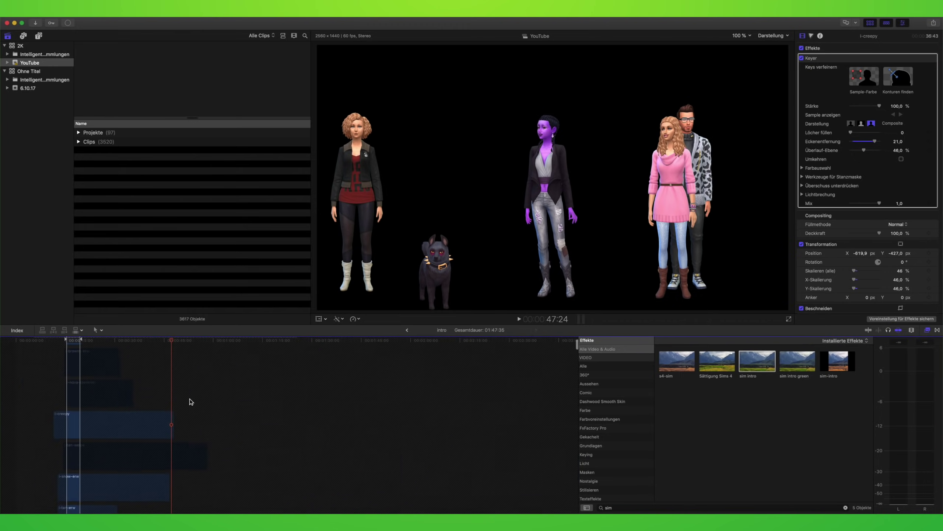
pyautogui.scroll(-5, 190, 401)
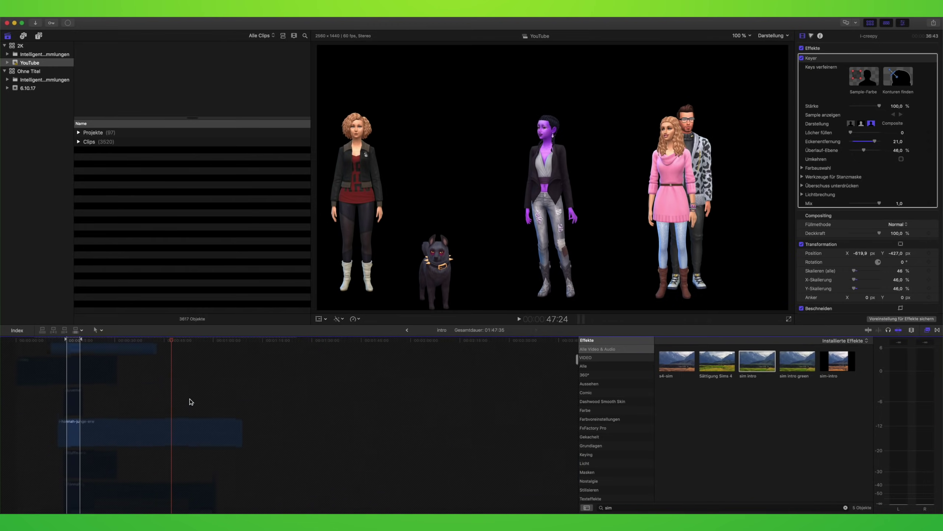
pyautogui.scroll(-3, 189, 401)
pyautogui.scroll(-3, 190, 401)
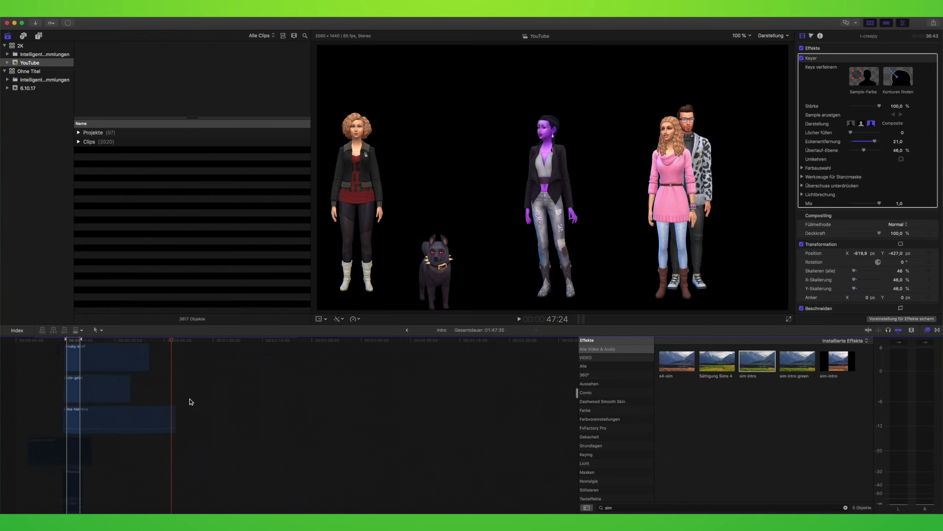
pyautogui.scroll(-3, 190, 401)
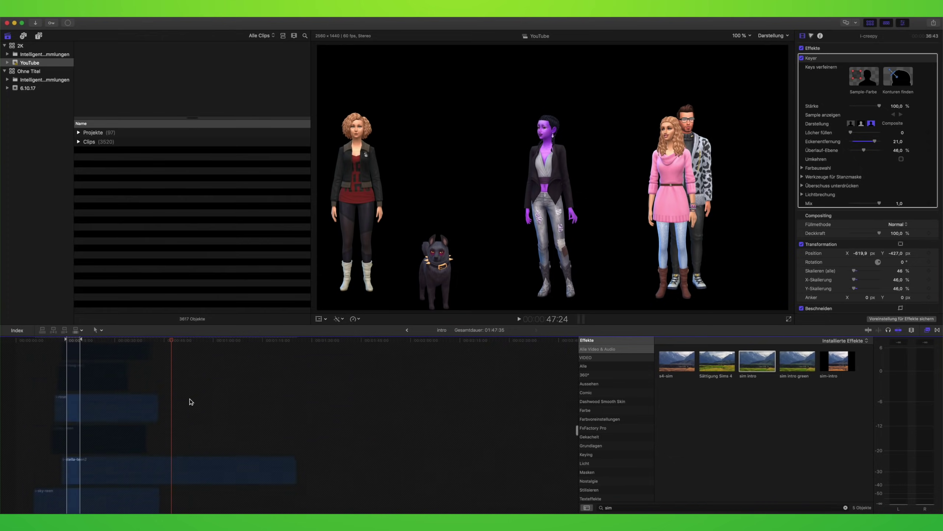
pyautogui.scroll(-3, 189, 401)
pyautogui.scroll(-3, 189, 401)
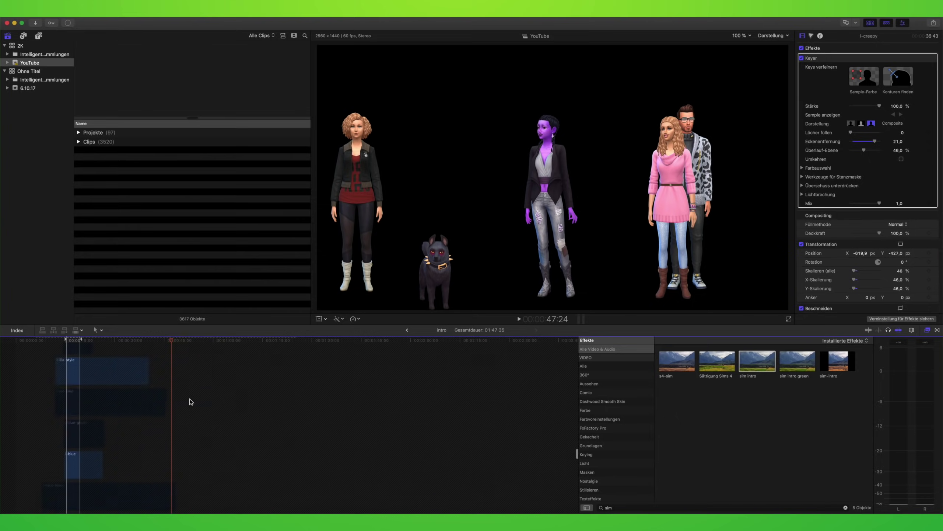
pyautogui.scroll(-3, 189, 402)
pyautogui.scroll(-3, 190, 402)
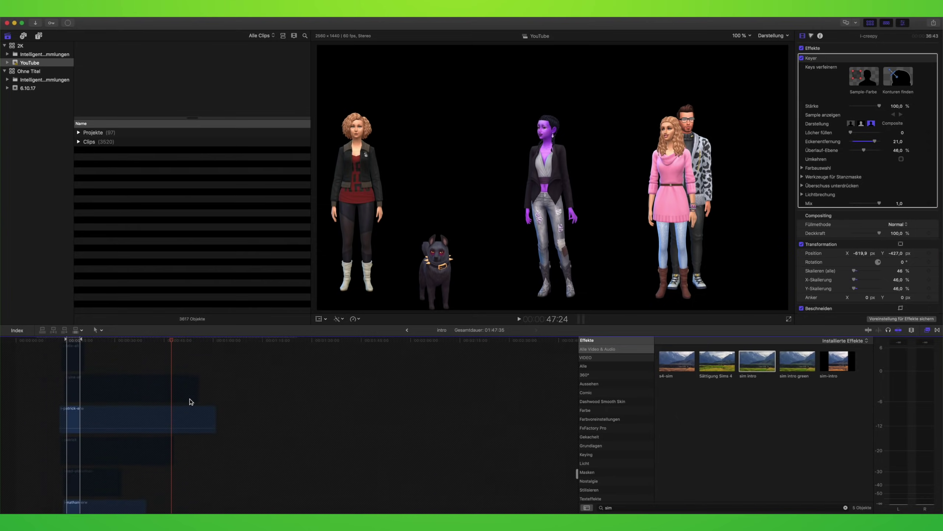
pyautogui.scroll(-2, 189, 401)
pyautogui.scroll(-3, 189, 401)
pyautogui.scroll(-3, 189, 402)
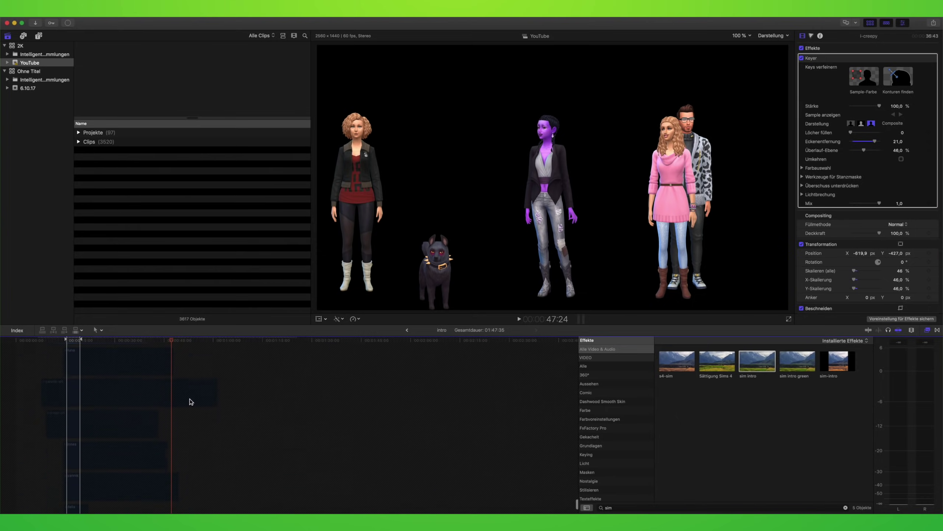
pyautogui.scroll(-2, 190, 402)
pyautogui.scroll(2, 190, 401)
pyautogui.scroll(2, 189, 402)
pyautogui.scroll(1, 190, 401)
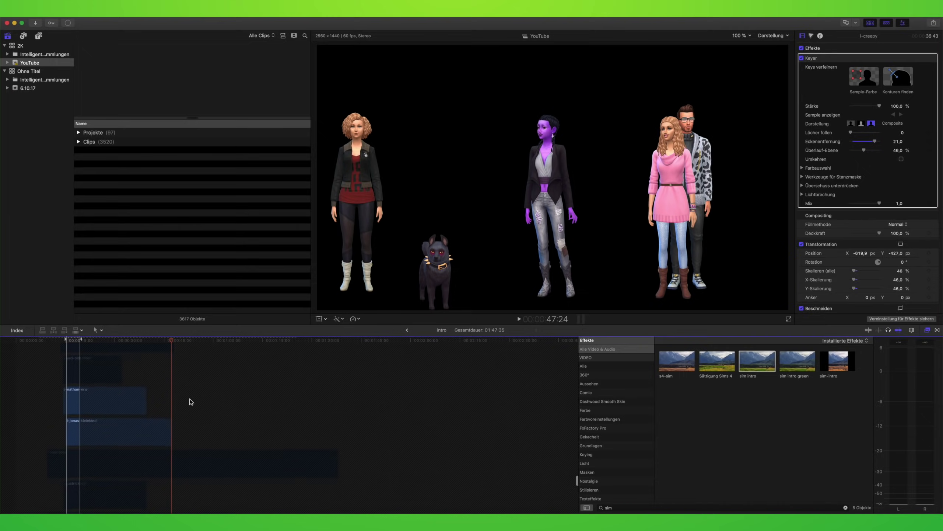
pyautogui.click(123, 443)
# - Move the i-jonas-kleinkind clip up to the top connected lane
pyautogui.click(72, 343)
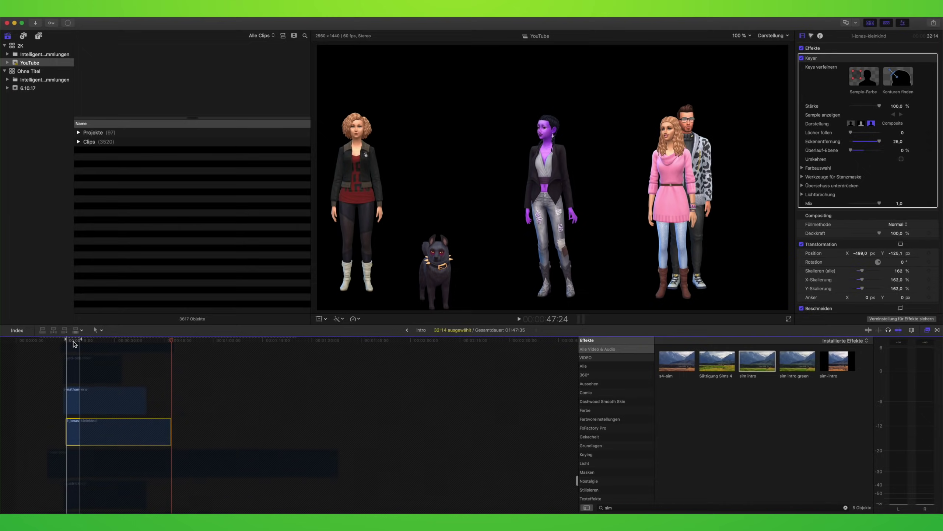
pyautogui.moveTo(93, 441); pyautogui.dragTo(93, 347)
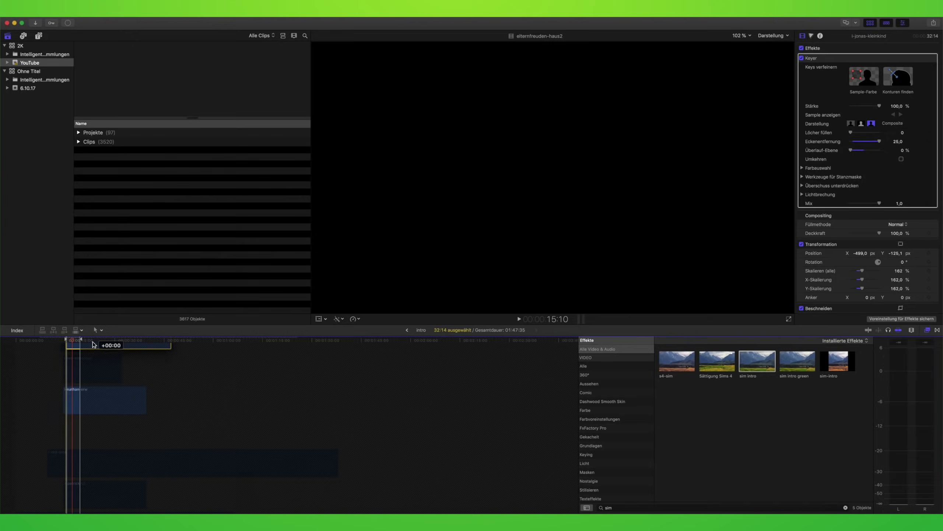
pyautogui.moveTo(93, 347); pyautogui.dragTo(93, 339)
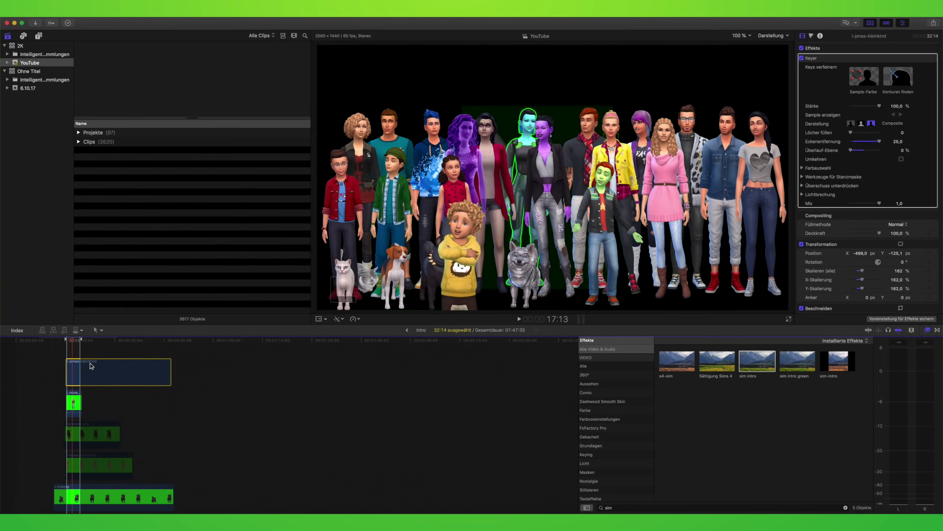
# - Shift the i-jonas-kleinkind clip slightly earlier in the intro timeline
pyautogui.scroll(-3, 91, 371)
pyautogui.scroll(-3, 91, 375)
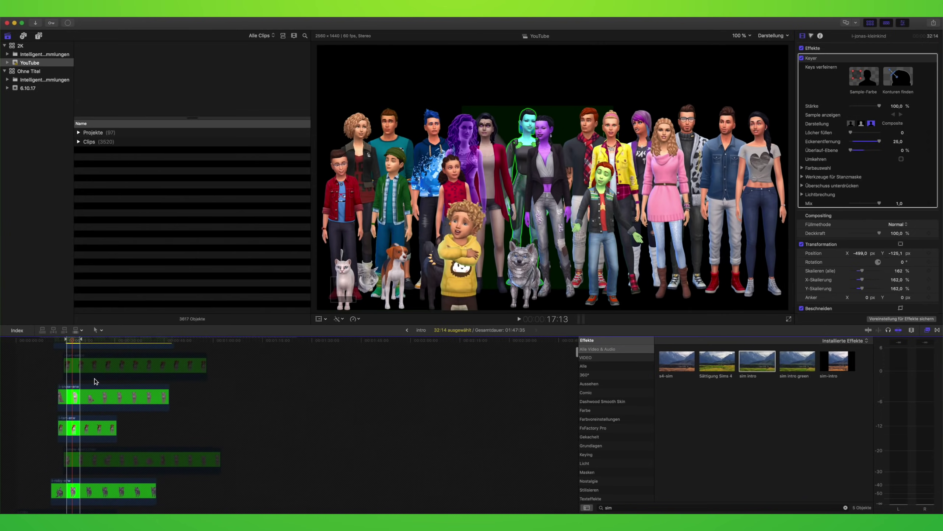
pyautogui.scroll(-3, 94, 378)
pyautogui.scroll(-3, 94, 379)
pyautogui.scroll(-3, 98, 381)
pyautogui.scroll(-3, 102, 383)
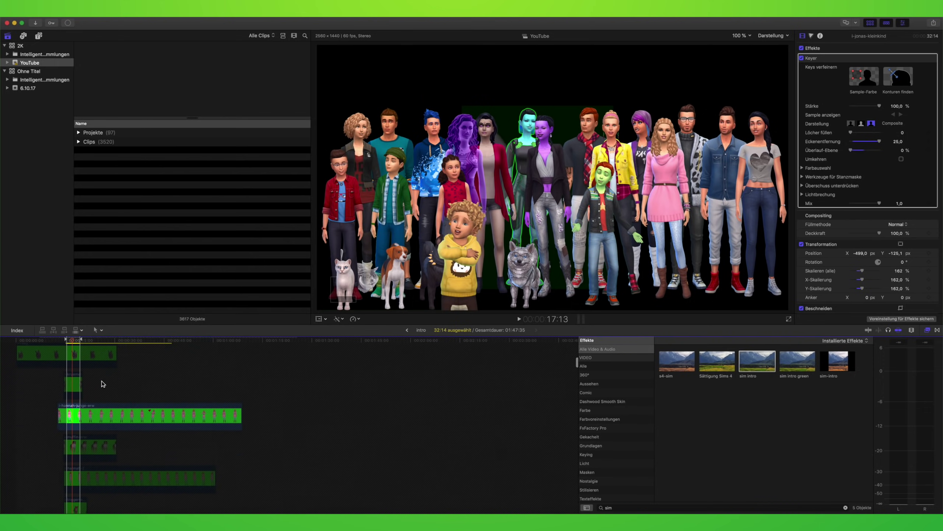
pyautogui.scroll(-3, 103, 383)
pyautogui.scroll(-2, 102, 383)
pyautogui.scroll(-2, 103, 384)
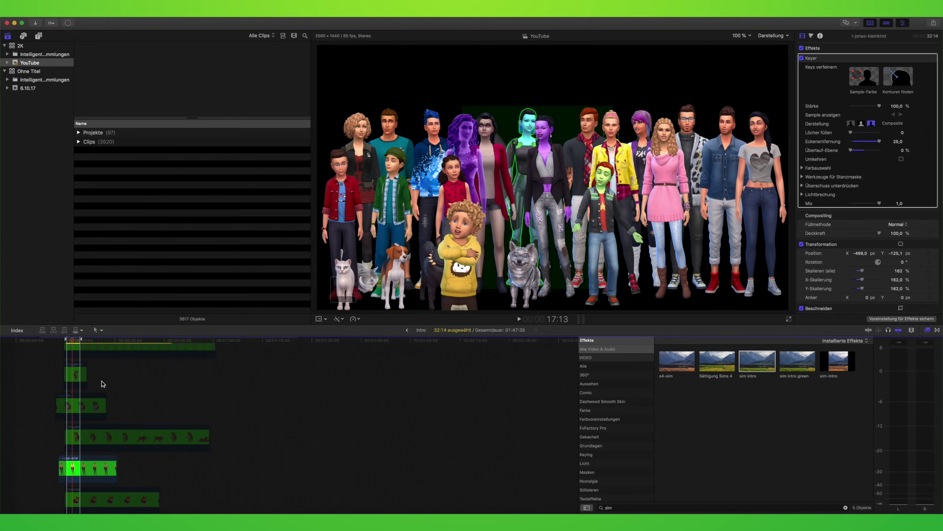
pyautogui.press('super+equal')
pyautogui.press('super+equal')
pyautogui.press('super+equal')
pyautogui.scroll(-5, 104, 389)
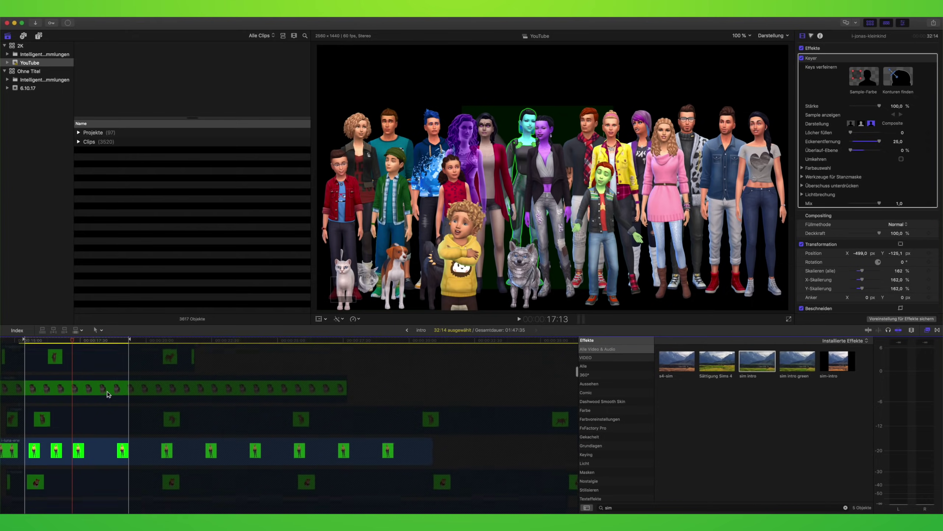
pyautogui.scroll(-3, 106, 394)
pyautogui.scroll(3, 107, 397)
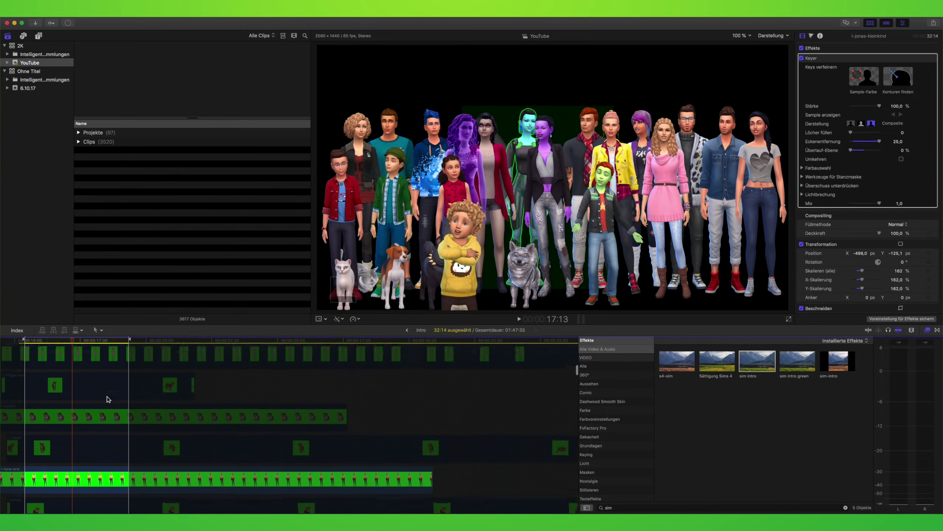
pyautogui.scroll(3, 107, 397)
pyautogui.scroll(3, 107, 397)
pyautogui.scroll(2, 107, 397)
pyautogui.scroll(2, 107, 397)
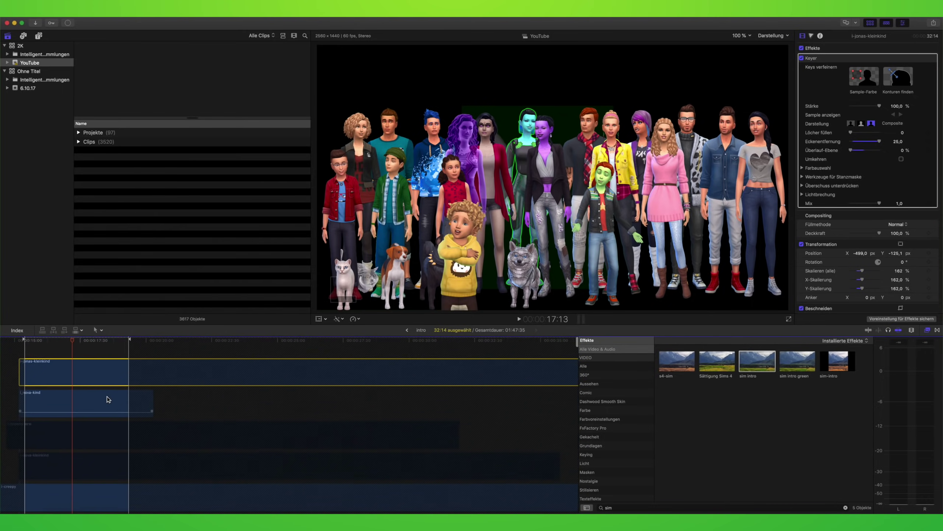
pyautogui.press('super+minus')
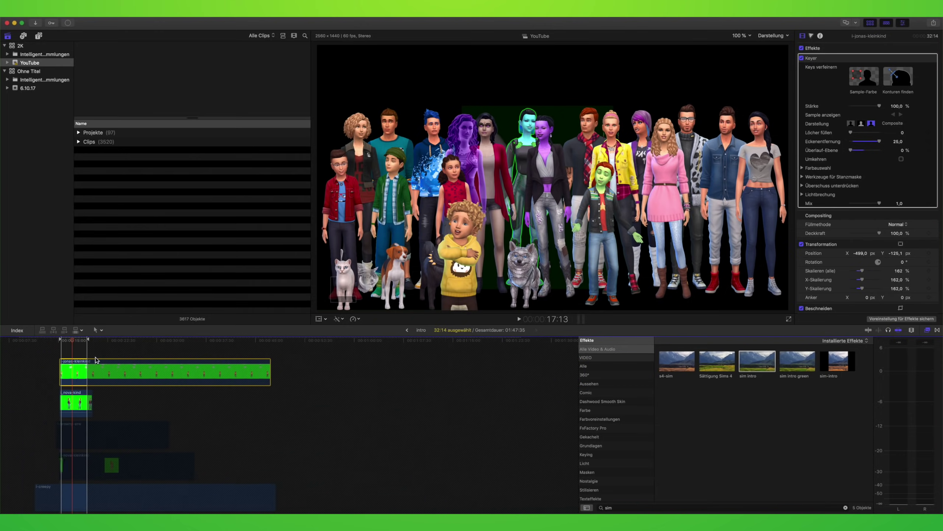
pyautogui.moveTo(123, 366); pyautogui.dragTo(82, 366)
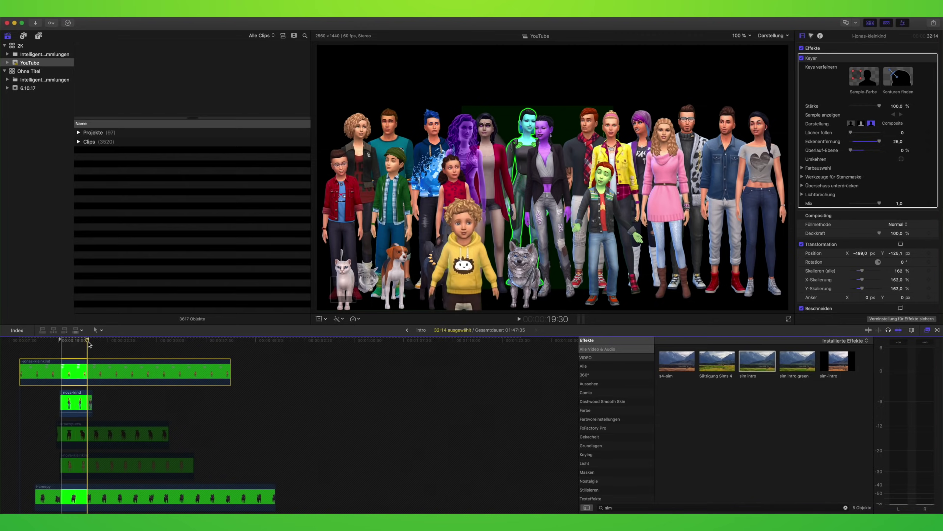
# - Preview the toddler between 16:01 and 17:43, nudging the clip slightly later
pyautogui.moveTo(87, 344); pyautogui.dragTo(78, 345)
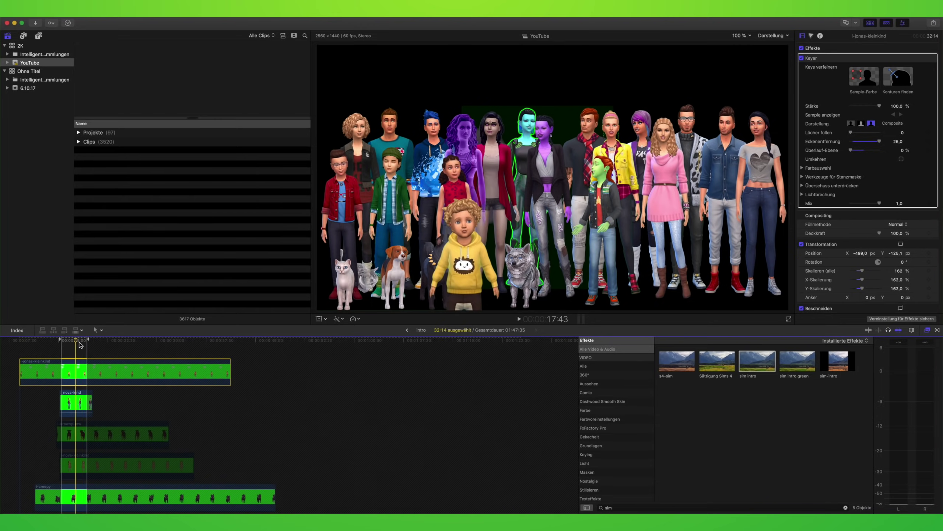
pyautogui.moveTo(77, 345); pyautogui.dragTo(63, 348)
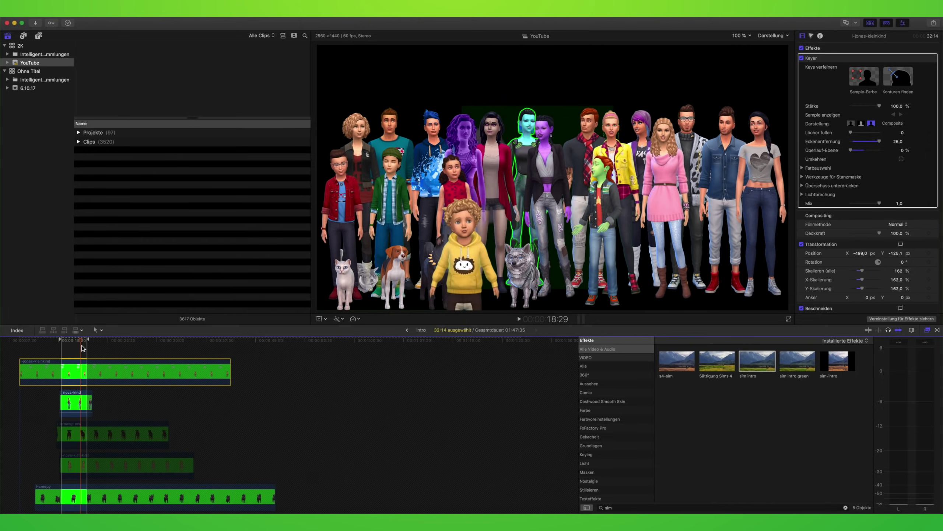
pyautogui.click(77, 345)
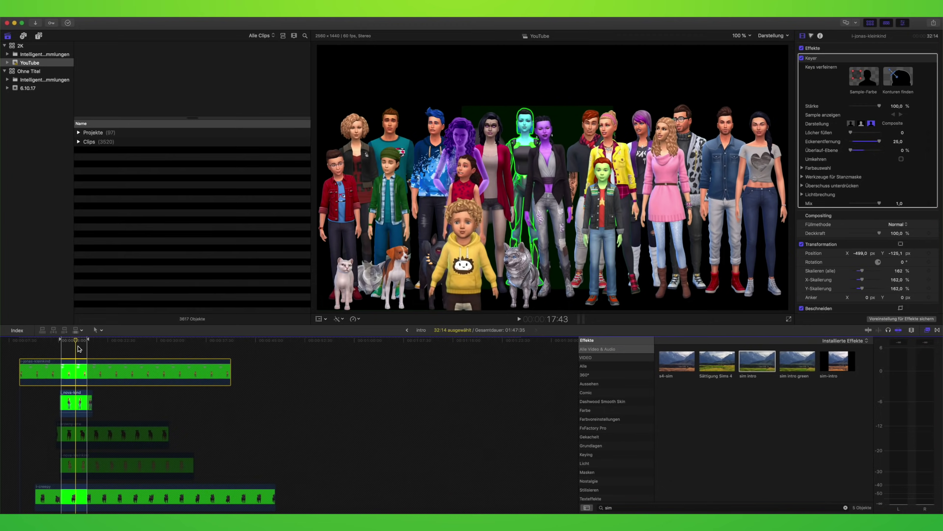
pyautogui.click(69, 348)
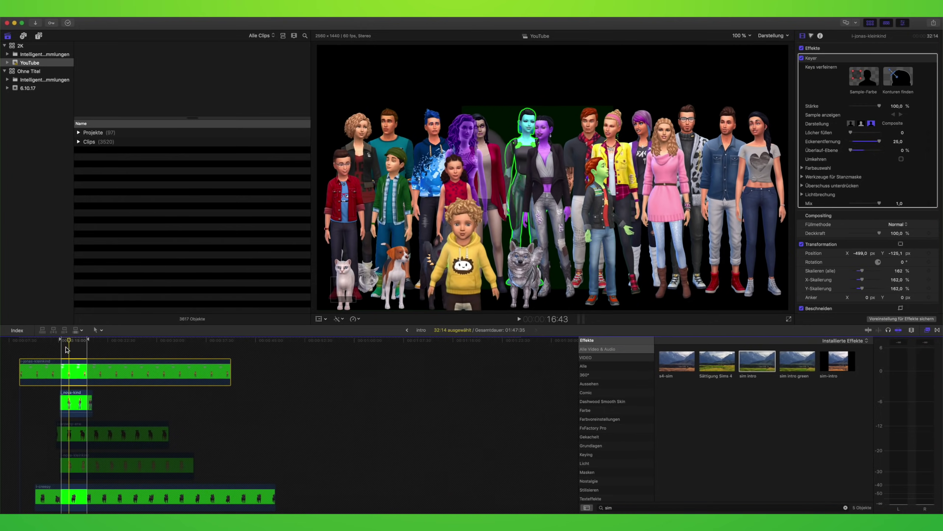
pyautogui.click(65, 348)
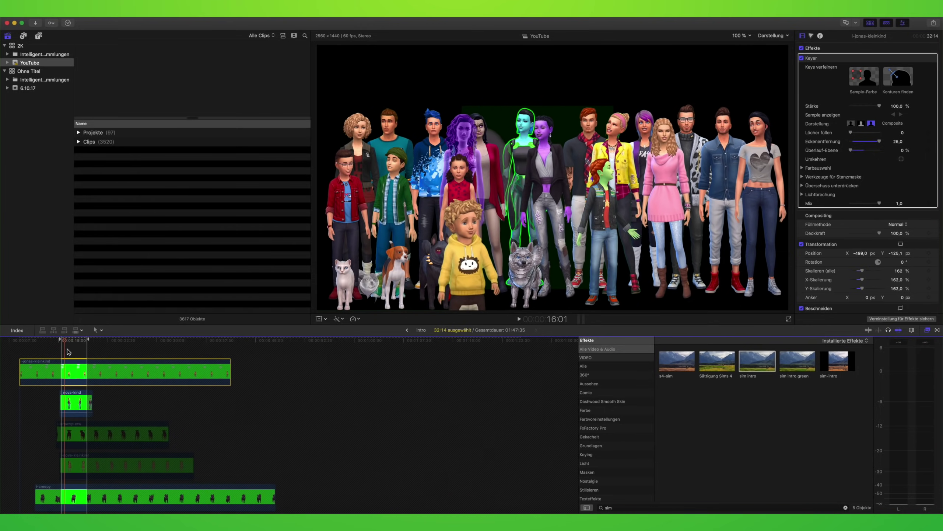
pyautogui.click(69, 344)
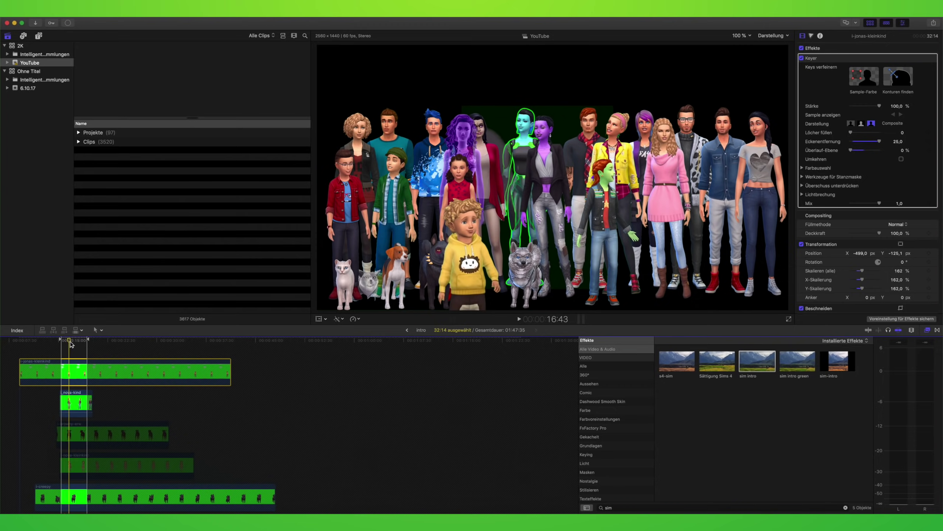
pyautogui.moveTo(70, 344)
pyautogui.mouseDown()
pyautogui.moveTo(81, 345)
pyautogui.moveTo(75, 366)
pyautogui.mouseUp()
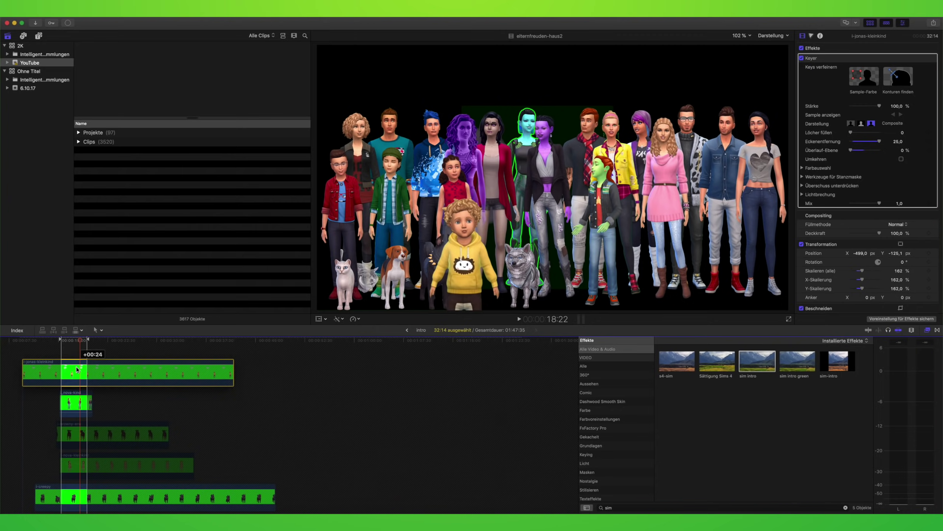
pyautogui.click(62, 342)
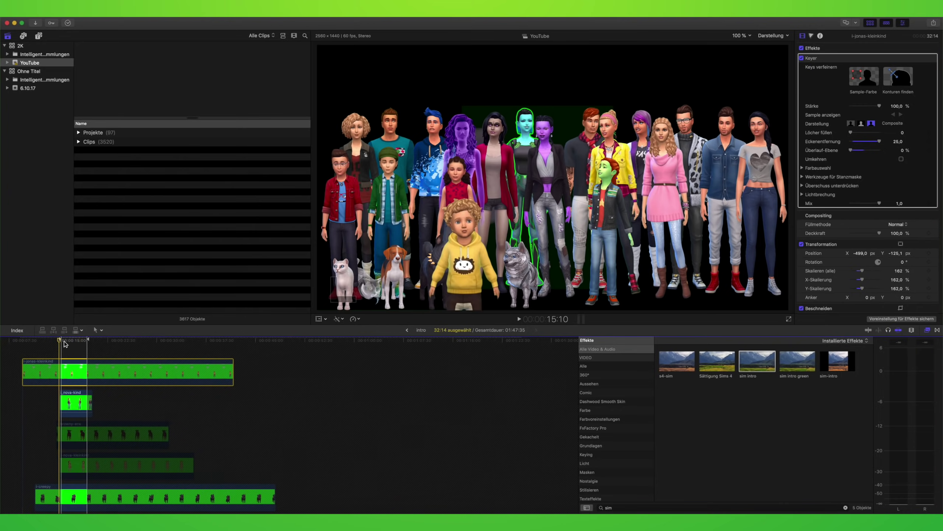
# - Scale the toddler to about 104% and position him at X -996.4, Y -108.9 px
pyautogui.press('super+equal')
pyautogui.press('super+equal')
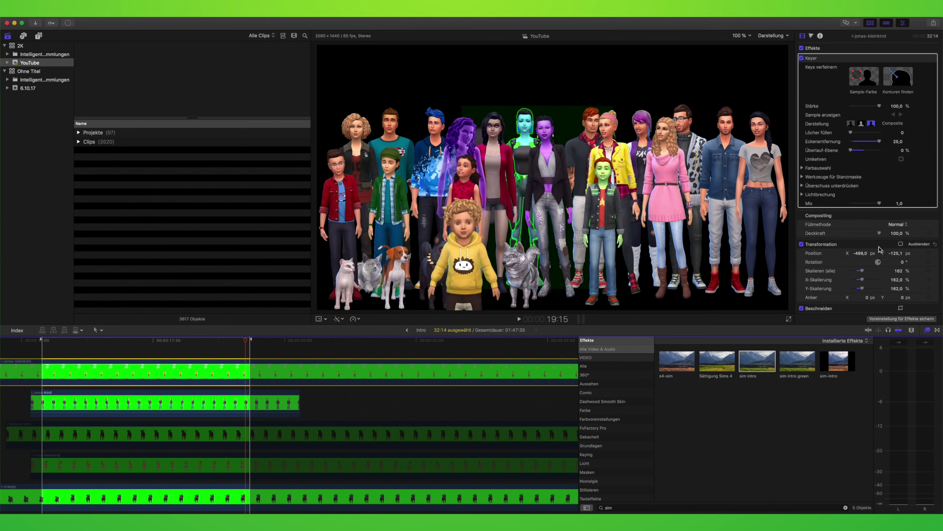
pyautogui.moveTo(862, 270); pyautogui.dragTo(861, 274)
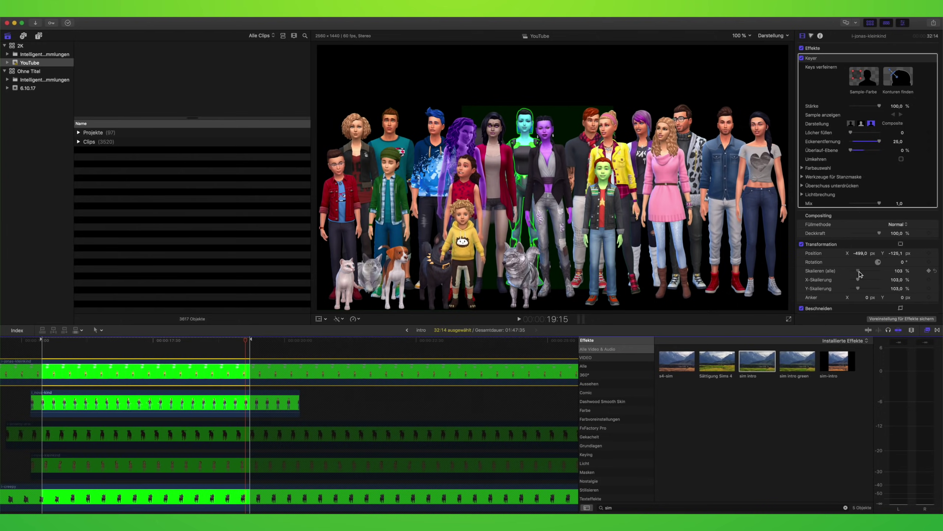
pyautogui.moveTo(859, 272); pyautogui.dragTo(861, 272)
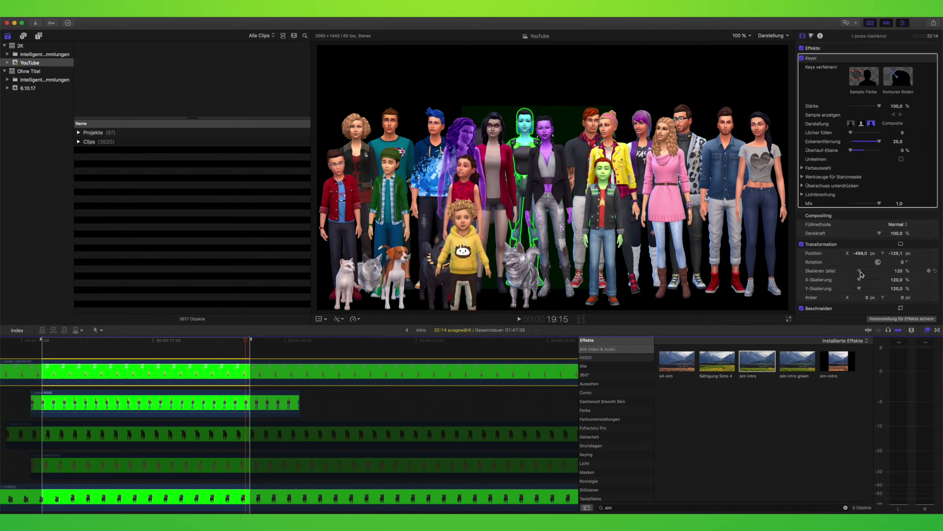
pyautogui.moveTo(860, 273); pyautogui.dragTo(854, 253)
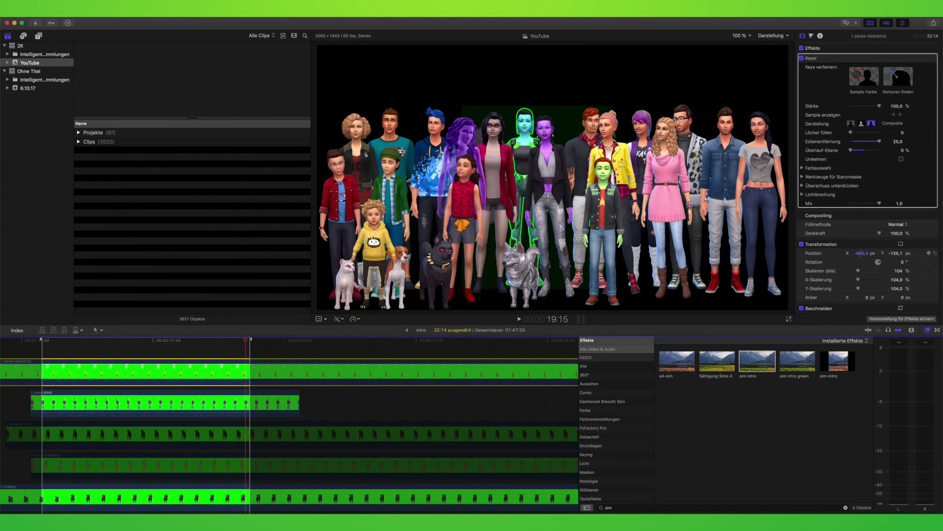
pyautogui.moveTo(861, 253); pyautogui.dragTo(859, 253)
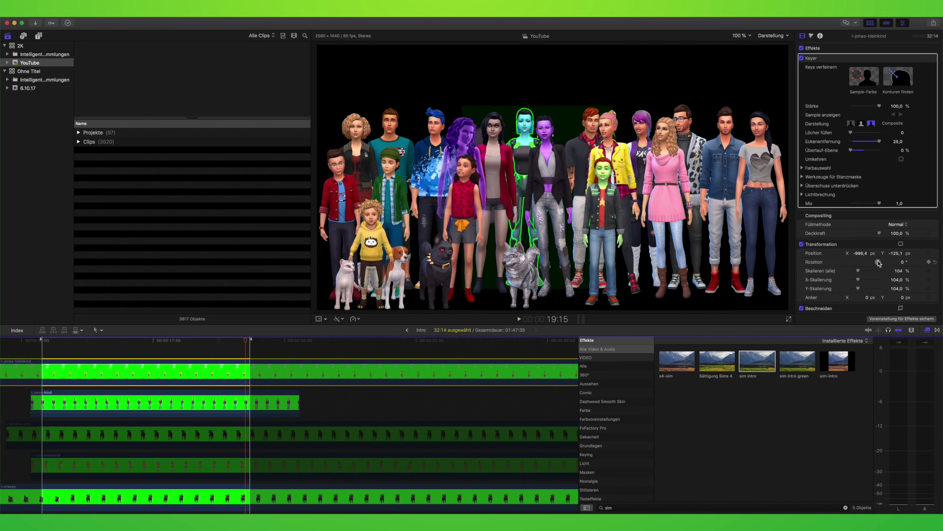
pyautogui.moveTo(897, 253); pyautogui.dragTo(897, 254)
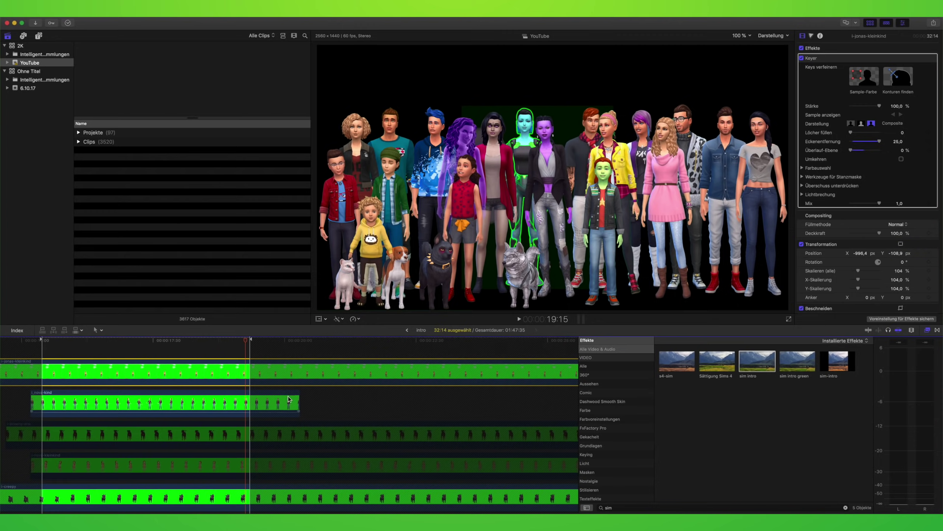
# - Move the 1a_leon-geist clip up to the top lane above the toddler
pyautogui.scroll(-5, 204, 415)
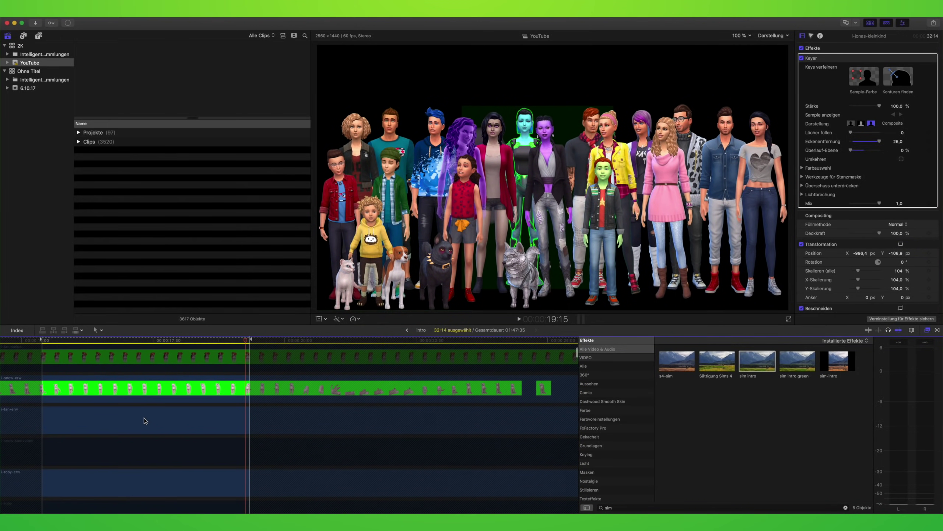
pyautogui.scroll(-2, 102, 420)
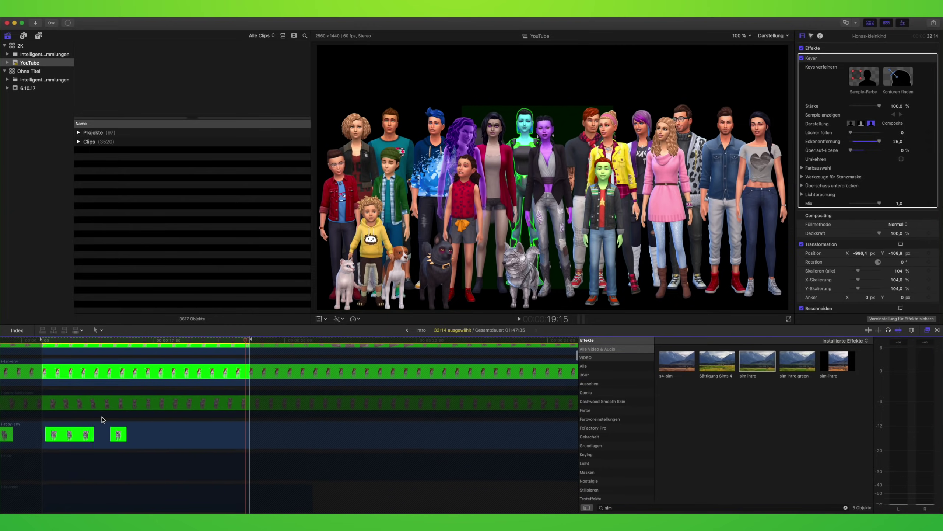
pyautogui.scroll(-3, 102, 419)
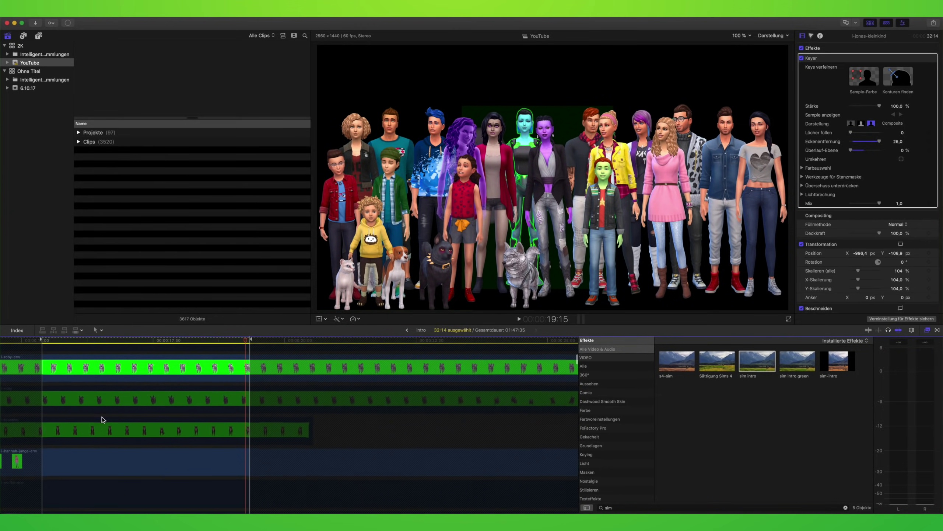
pyautogui.scroll(-3, 102, 420)
pyautogui.scroll(-2, 103, 419)
pyautogui.scroll(-1, 103, 419)
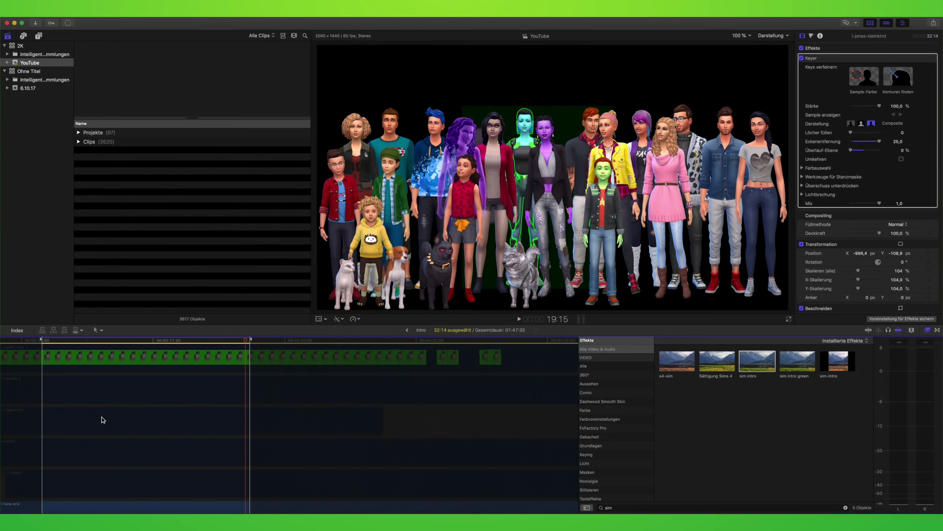
pyautogui.scroll(-1, 103, 419)
pyautogui.scroll(-2, 103, 419)
pyautogui.scroll(-2, 103, 419)
pyautogui.scroll(-1, 103, 419)
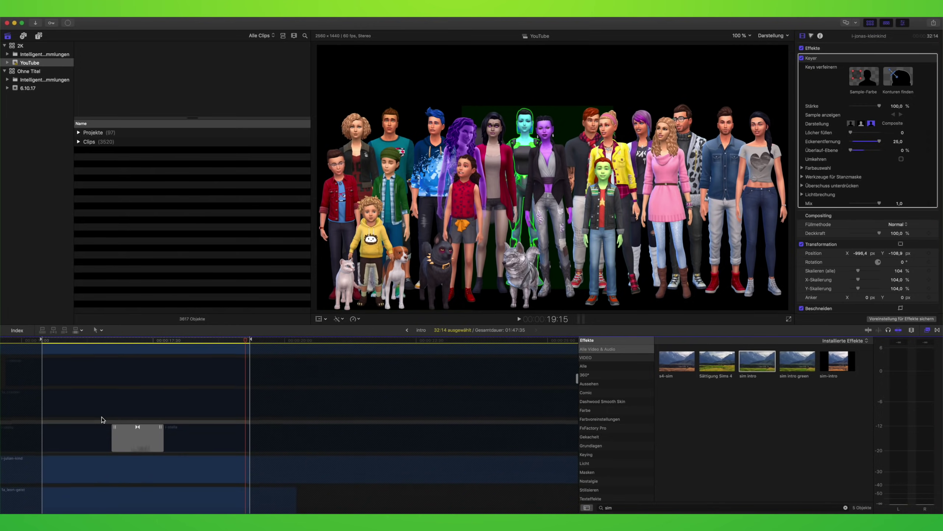
pyautogui.scroll(-1, 103, 419)
pyautogui.scroll(-1, 103, 419)
pyautogui.click(96, 408)
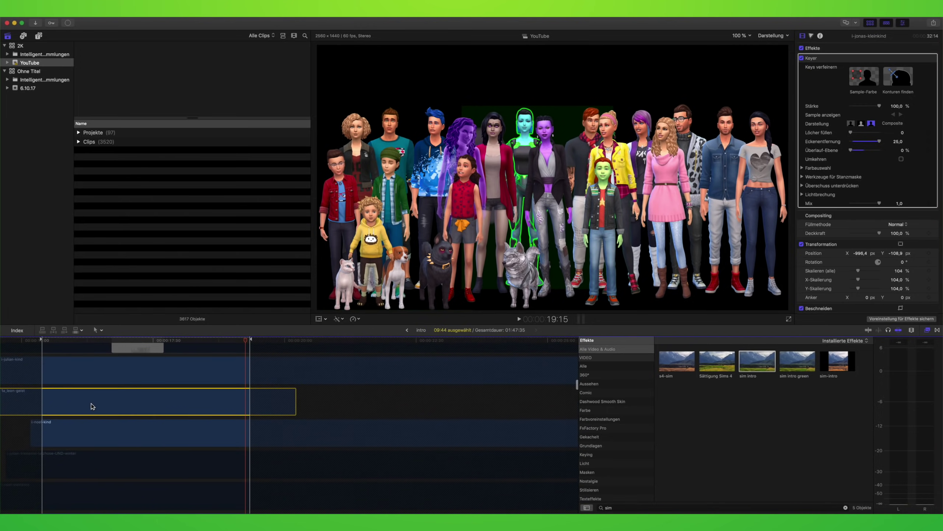
pyautogui.moveTo(95, 408); pyautogui.dragTo(93, 334)
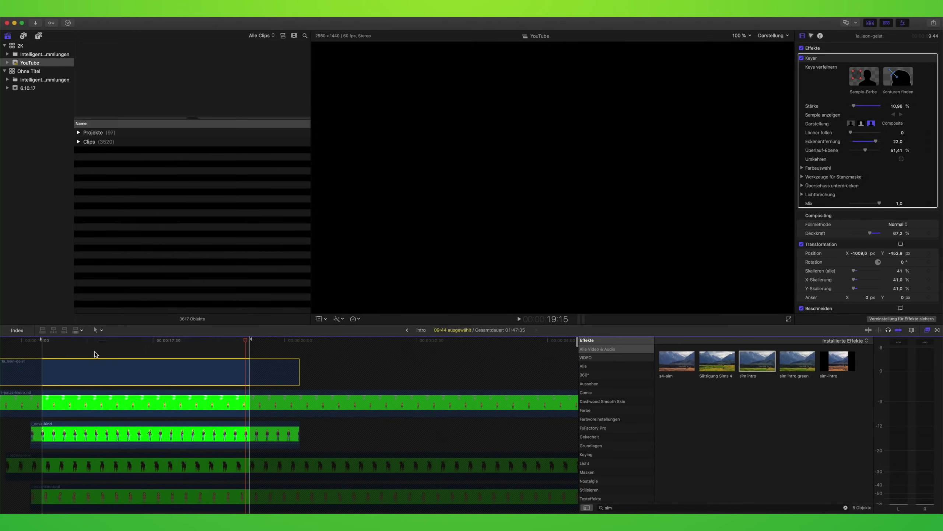
pyautogui.click(92, 339)
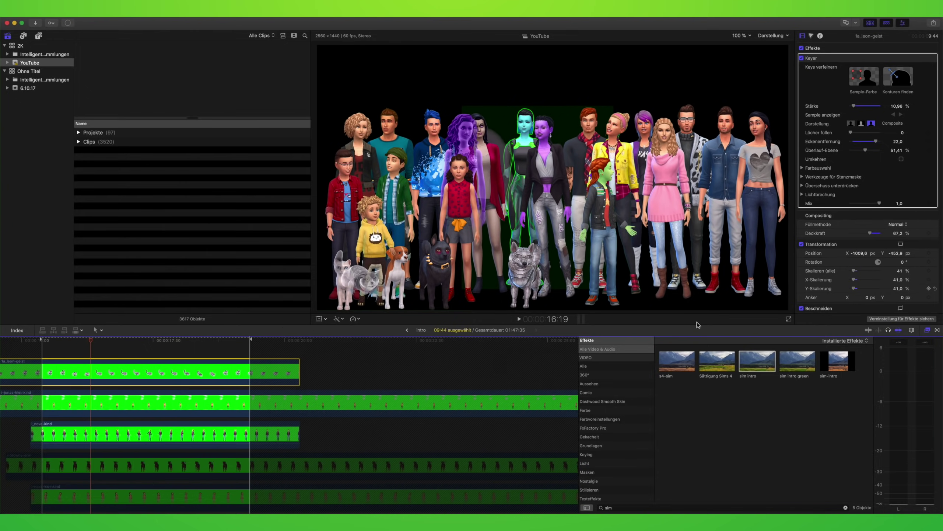
# - Place the snow-erw clip on the topmost lane above 1a_leon-geist
pyautogui.scroll(-3, 188, 378)
pyautogui.scroll(-2, 189, 378)
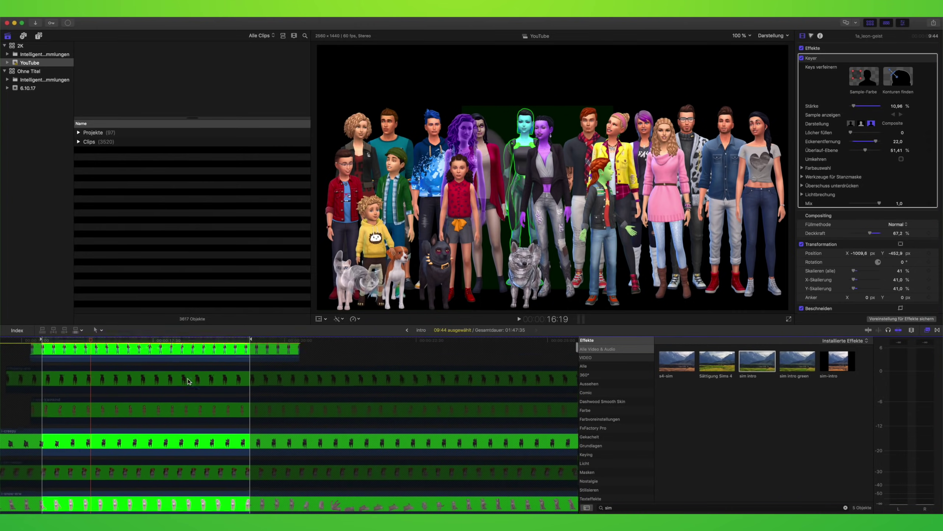
pyautogui.scroll(-2, 189, 379)
pyautogui.moveTo(155, 470); pyautogui.dragTo(158, 345)
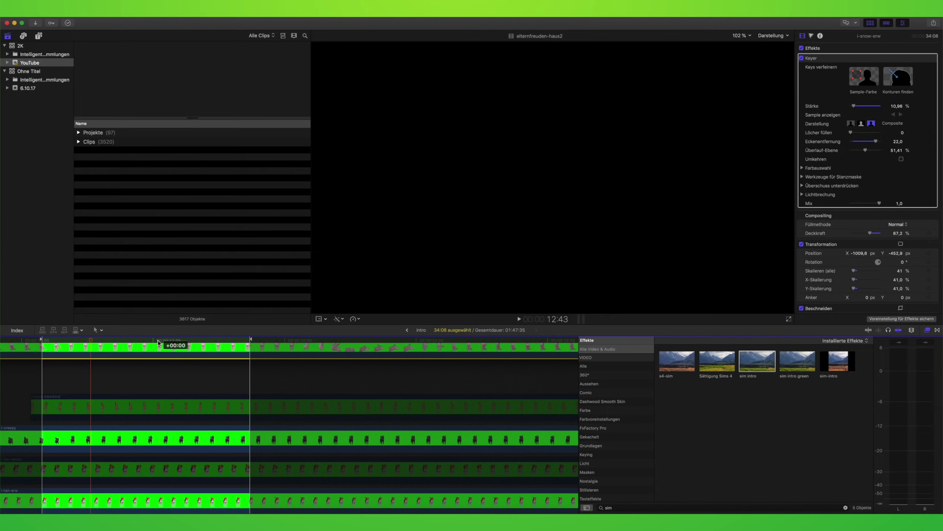
pyautogui.moveTo(158, 343)
pyautogui.mouseDown()
pyautogui.moveTo(151, 408)
pyautogui.moveTo(157, 372)
pyautogui.mouseUp()
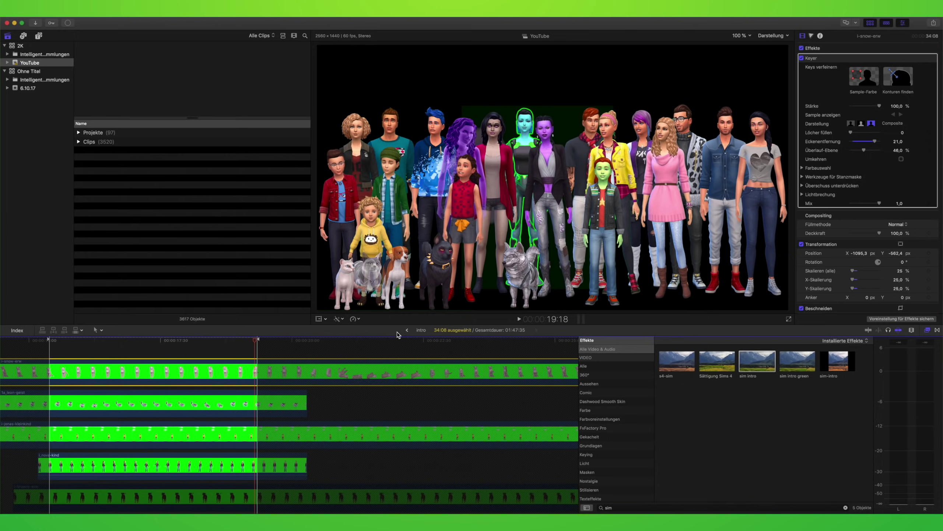
# - Return to intro107, play the intro from its start, and select the sina clip at 1:40
pyautogui.click(407, 330)
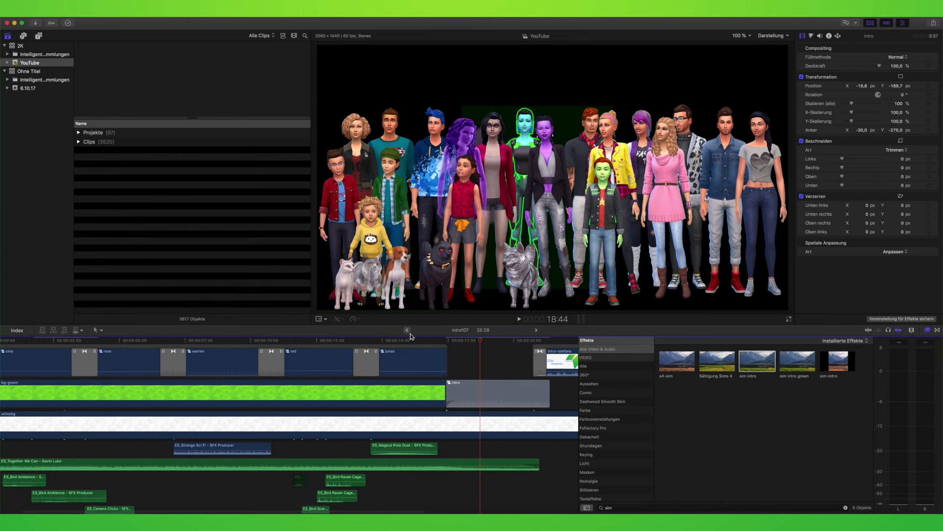
pyautogui.scroll(1, 453, 353)
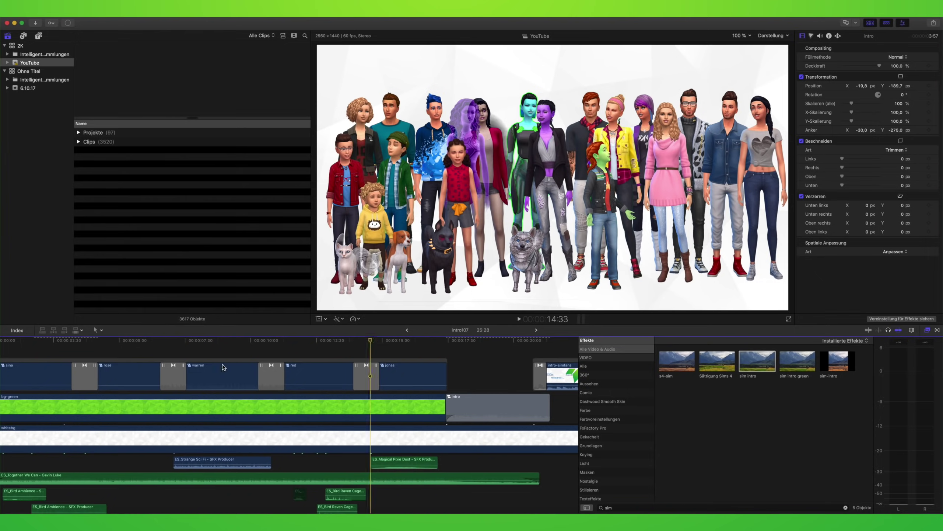
pyautogui.click(38, 376)
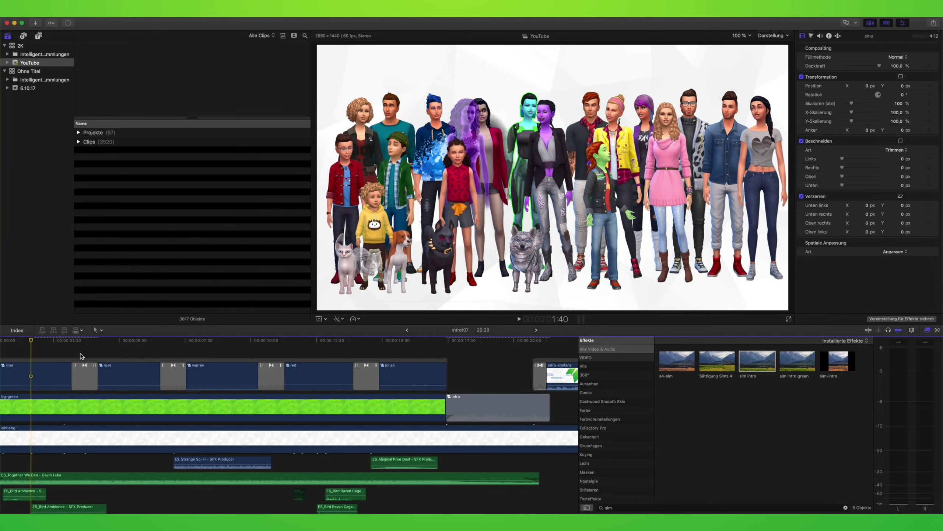
pyautogui.hscroll(-2, 81, 356)
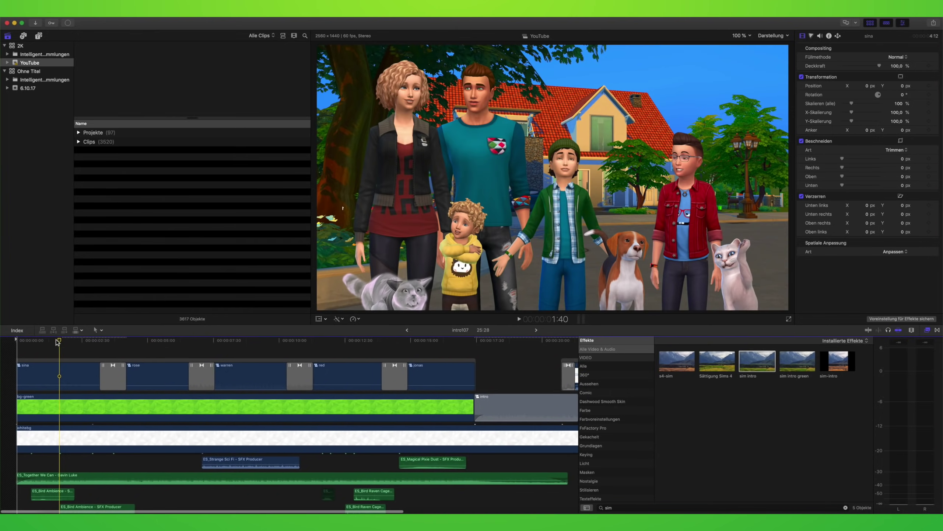
pyautogui.moveTo(57, 342); pyautogui.dragTo(17, 341)
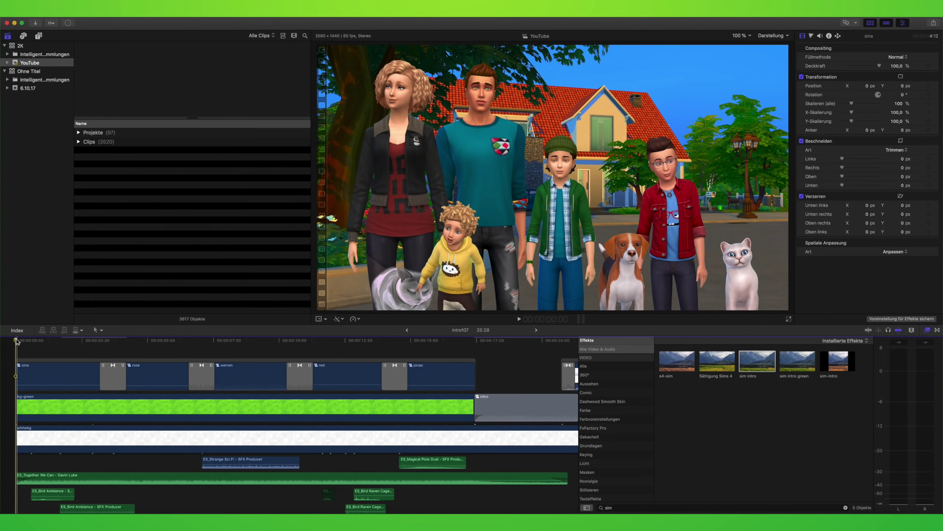
pyautogui.press('space')
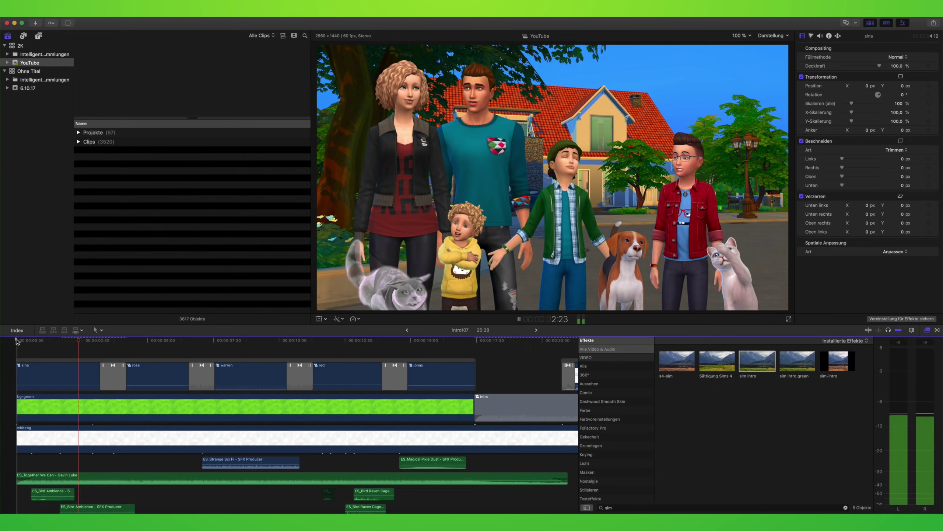
pyautogui.press('space')
pyautogui.moveTo(91, 342); pyautogui.dragTo(59, 348)
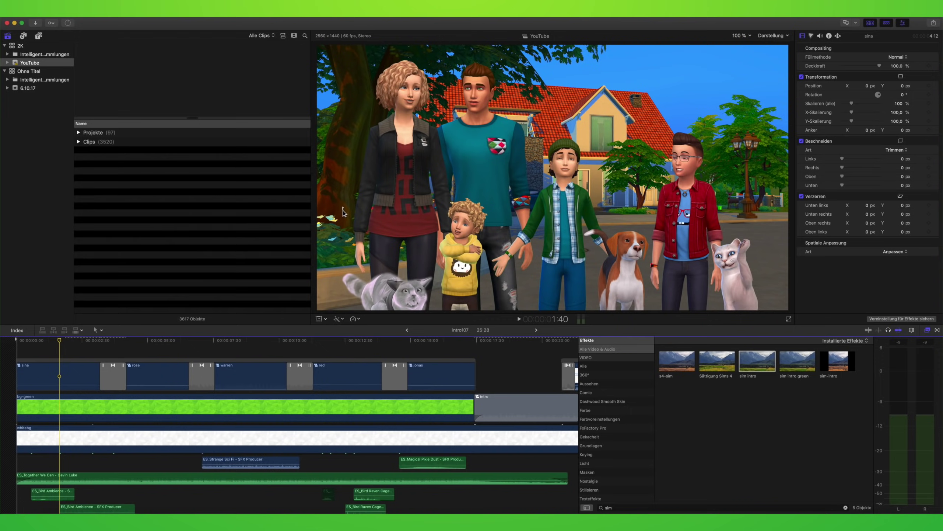
pyautogui.click(80, 379)
# - Inside sina, widen the i-jonas-kleinkind left crop to 732 px and return to intro107
pyautogui.doubleClick(81, 379)
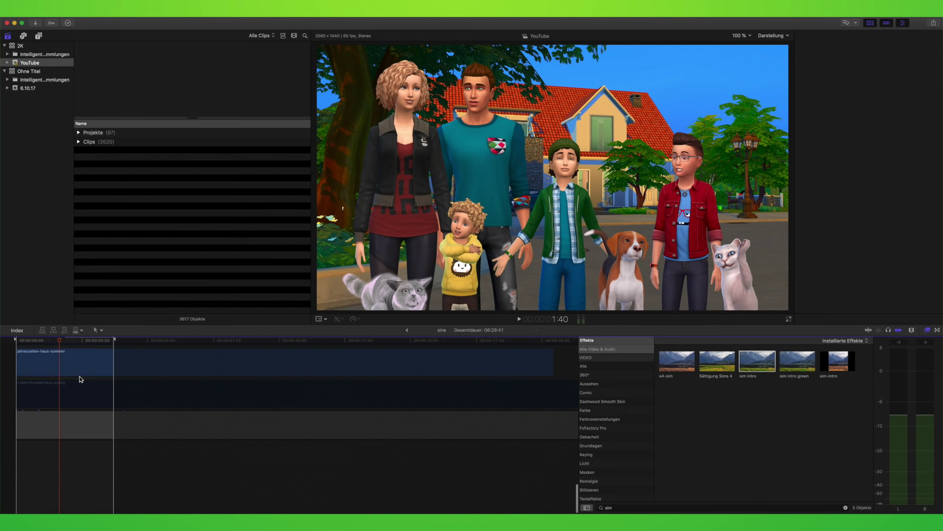
pyautogui.click(79, 378)
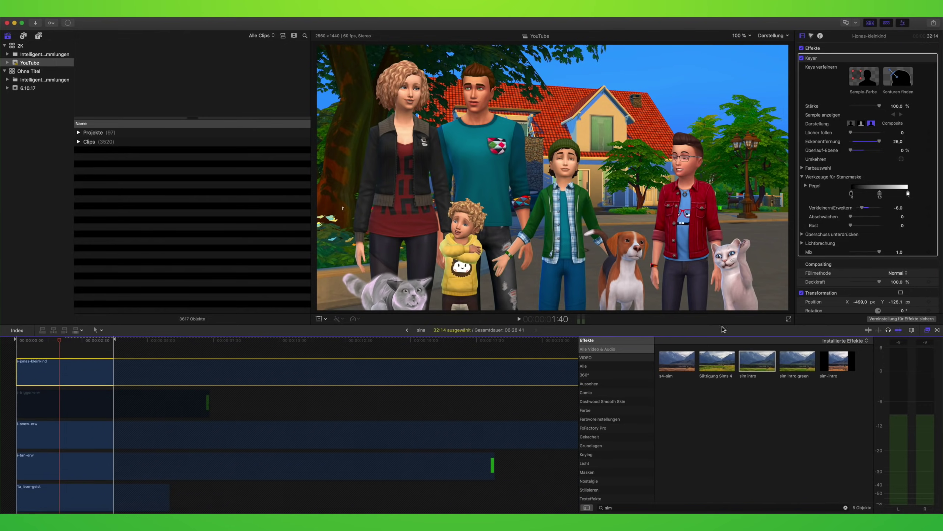
pyautogui.scroll(-3, 854, 299)
pyautogui.scroll(-2, 861, 274)
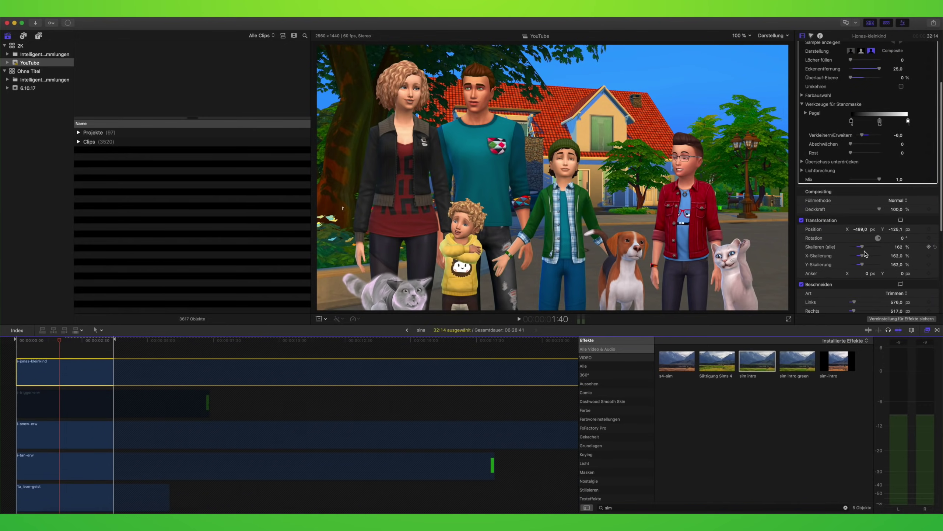
pyautogui.scroll(-1, 861, 268)
pyautogui.scroll(-1, 858, 275)
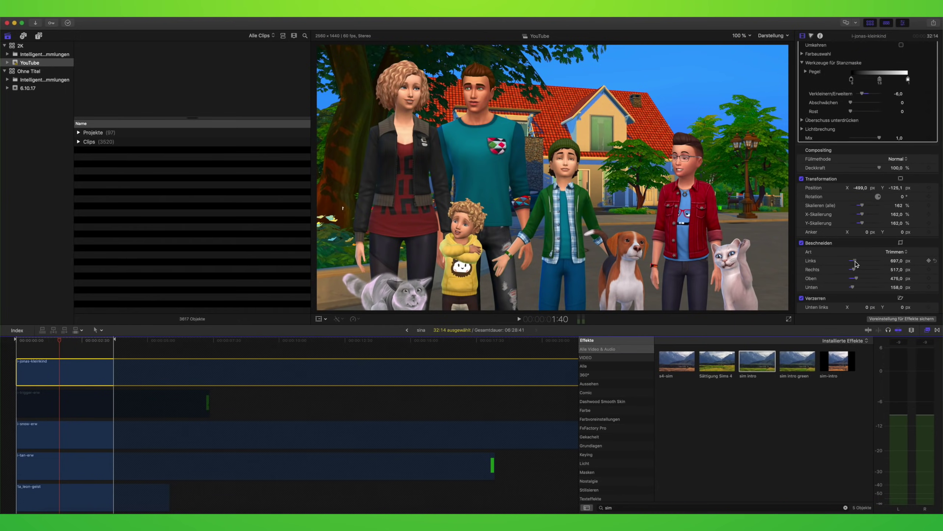
pyautogui.moveTo(855, 263); pyautogui.dragTo(856, 264)
pyautogui.click(407, 330)
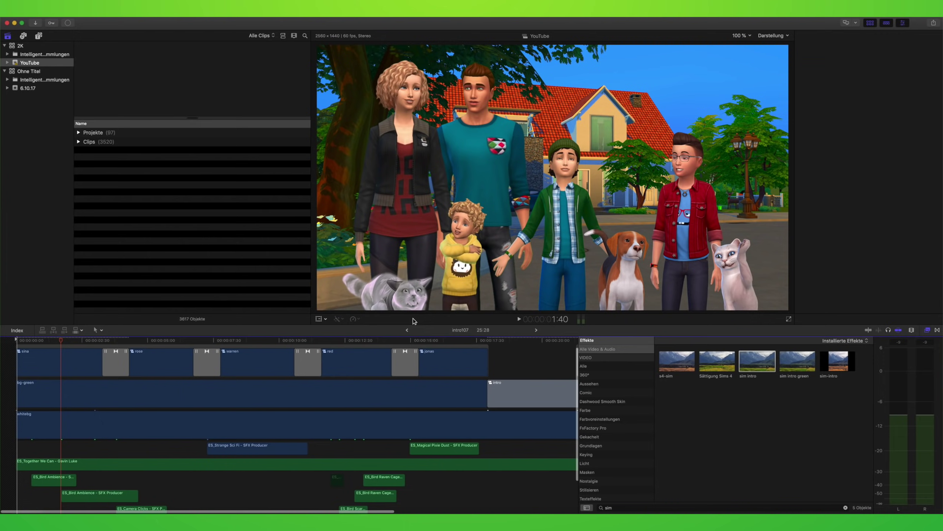
# - Preview the group shot and family scene at 2:14 and 3:12, then return to sims4_stranger ville
pyautogui.click(498, 340)
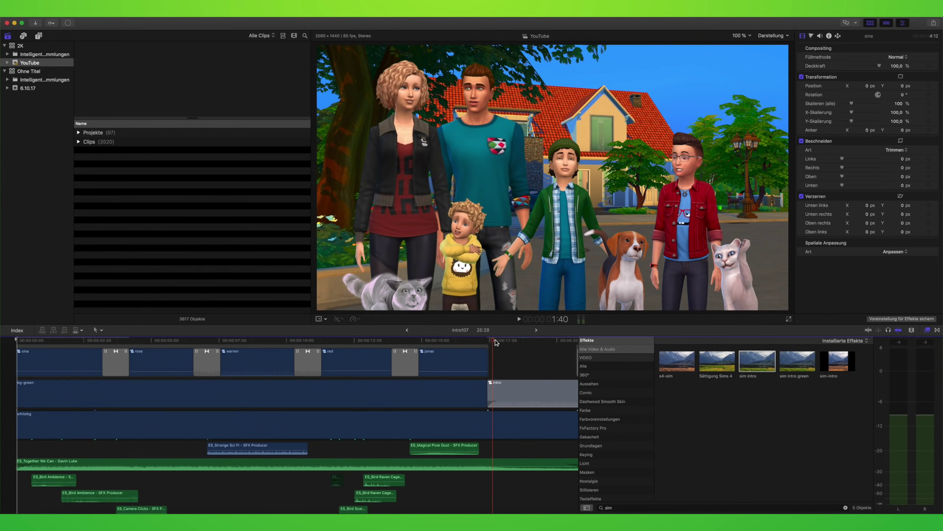
pyautogui.click(513, 347)
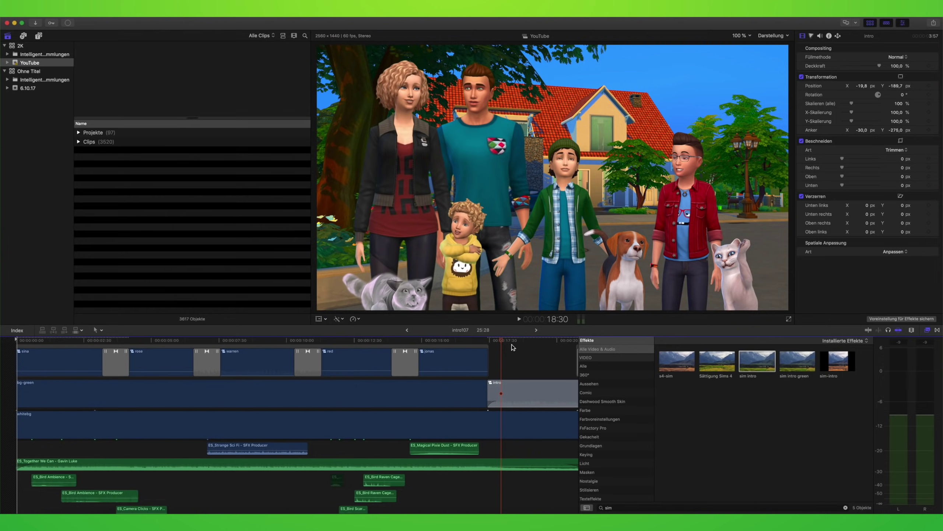
pyautogui.hscroll(3, 513, 347)
pyautogui.hscroll(1, 513, 347)
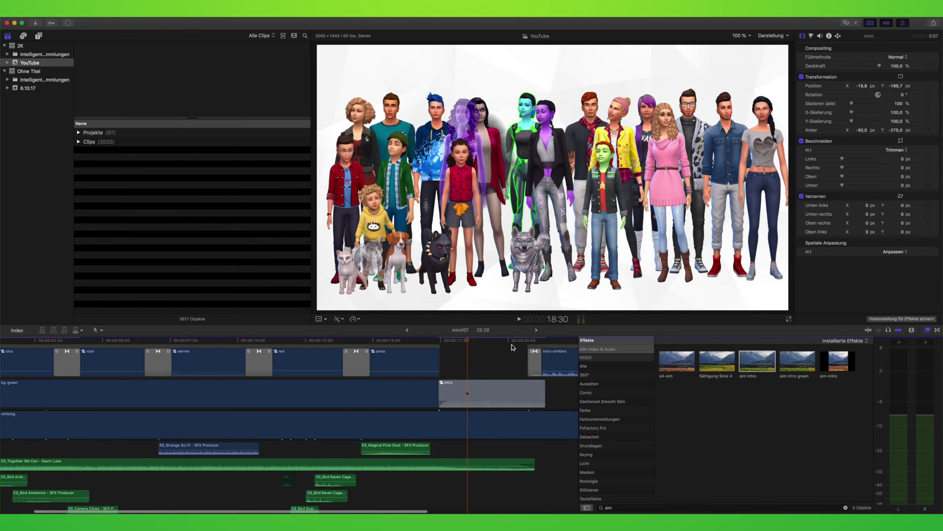
pyautogui.moveTo(504, 340); pyautogui.dragTo(527, 343)
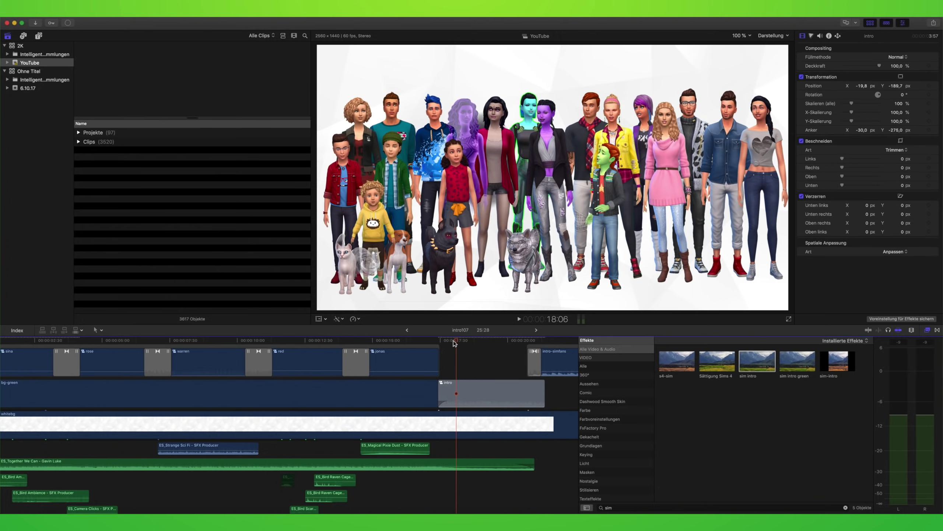
pyautogui.click(27, 341)
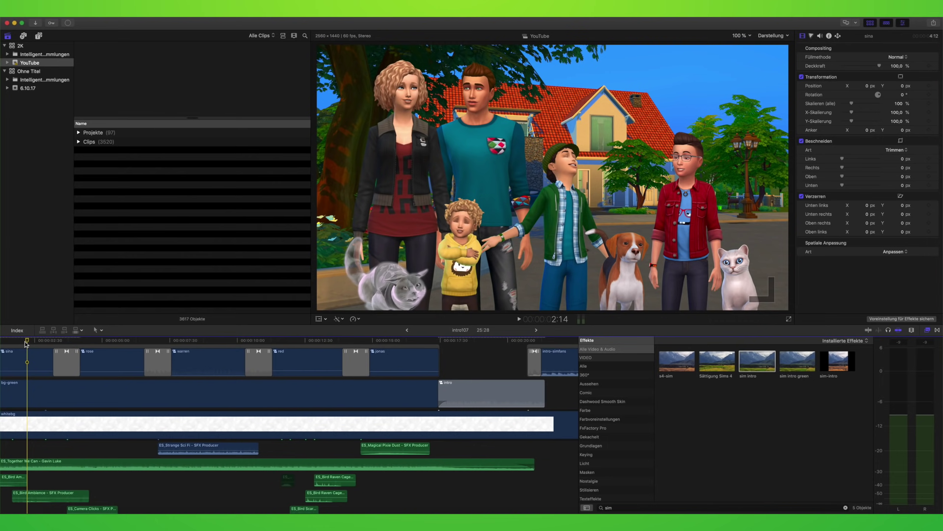
pyautogui.click(55, 341)
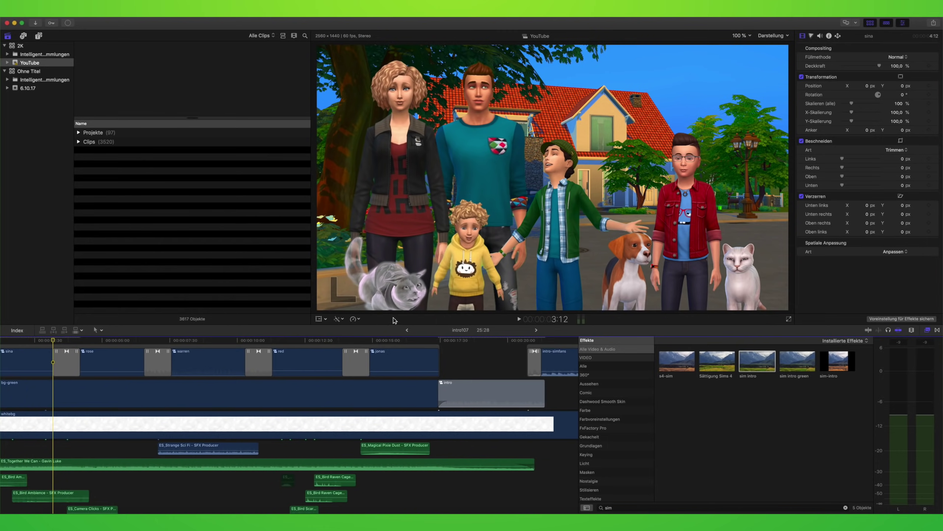
pyautogui.click(407, 330)
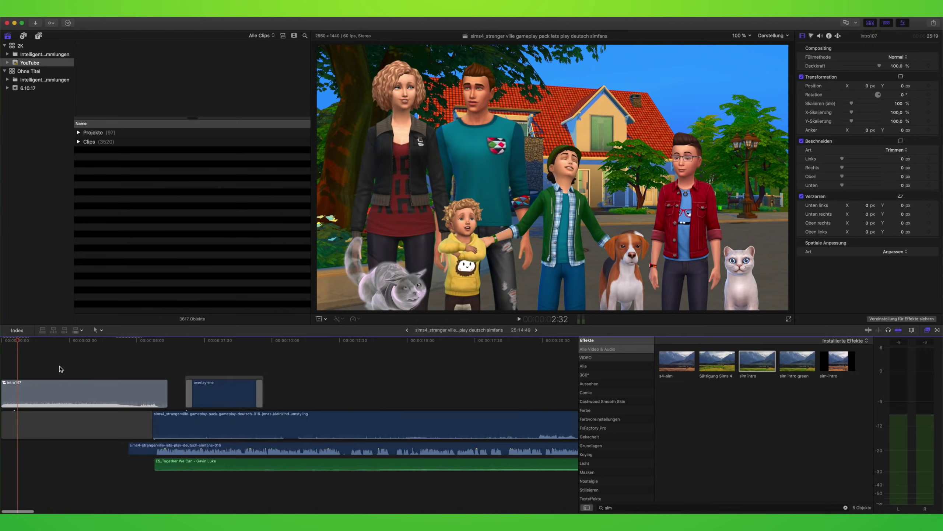
# - Scrub from the family intro into the night gameplay and select the overlay-me clip
pyautogui.moveTo(22, 342); pyautogui.dragTo(90, 346)
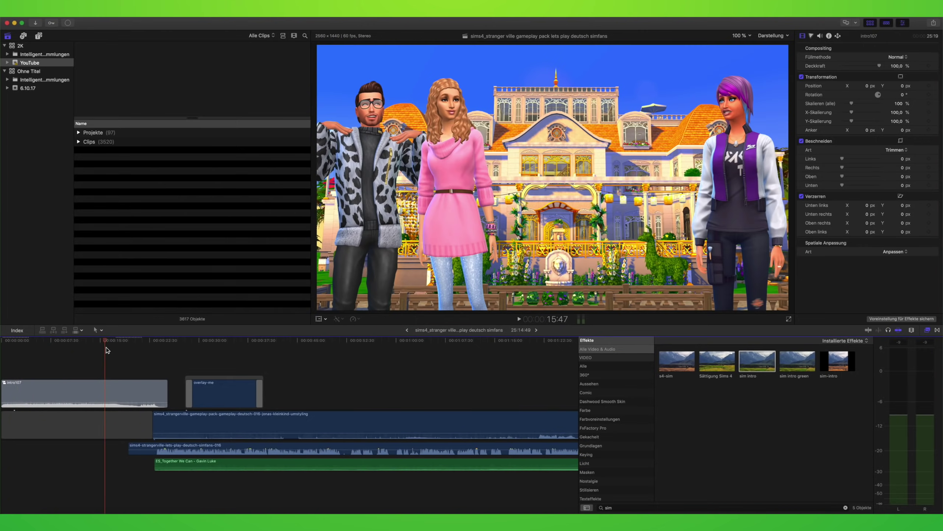
pyautogui.moveTo(106, 350)
pyautogui.mouseDown()
pyautogui.moveTo(2, 355)
pyautogui.moveTo(158, 356)
pyautogui.mouseUp()
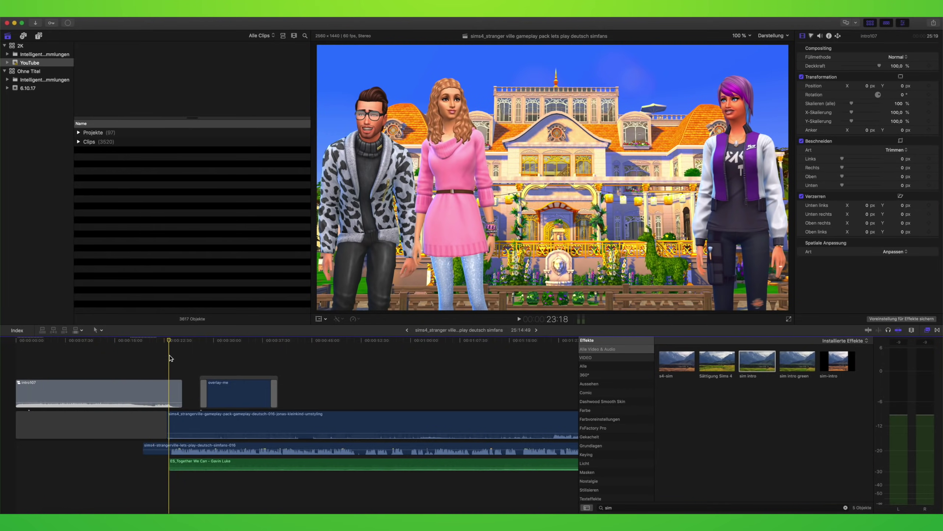
pyautogui.moveTo(186, 358); pyautogui.dragTo(178, 361)
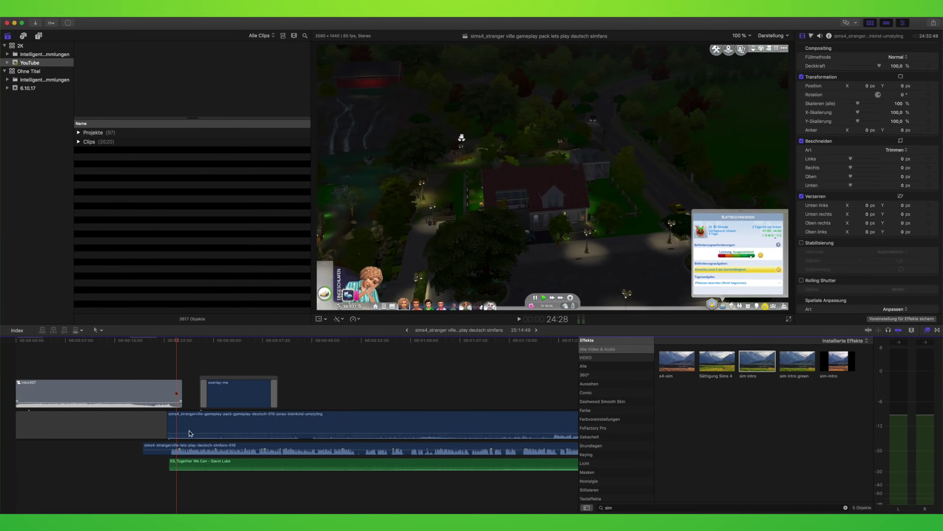
pyautogui.click(226, 359)
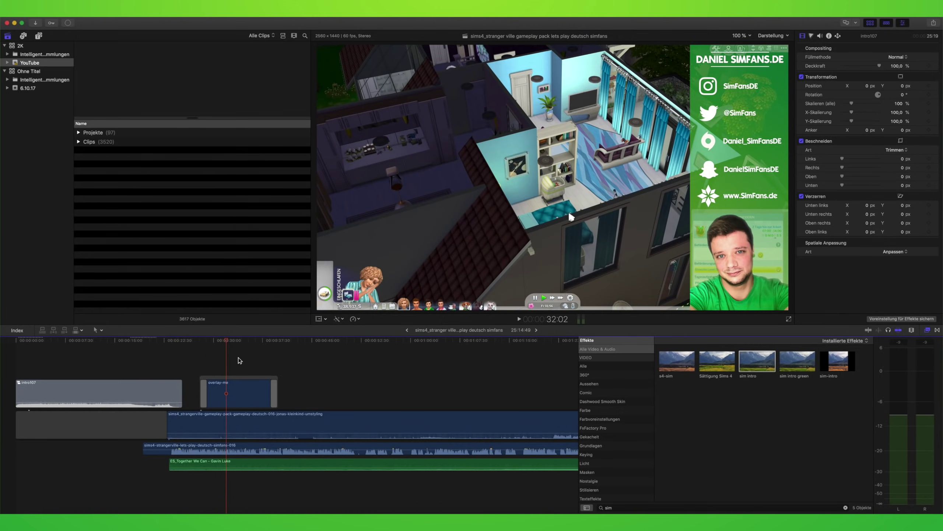
pyautogui.click(238, 386)
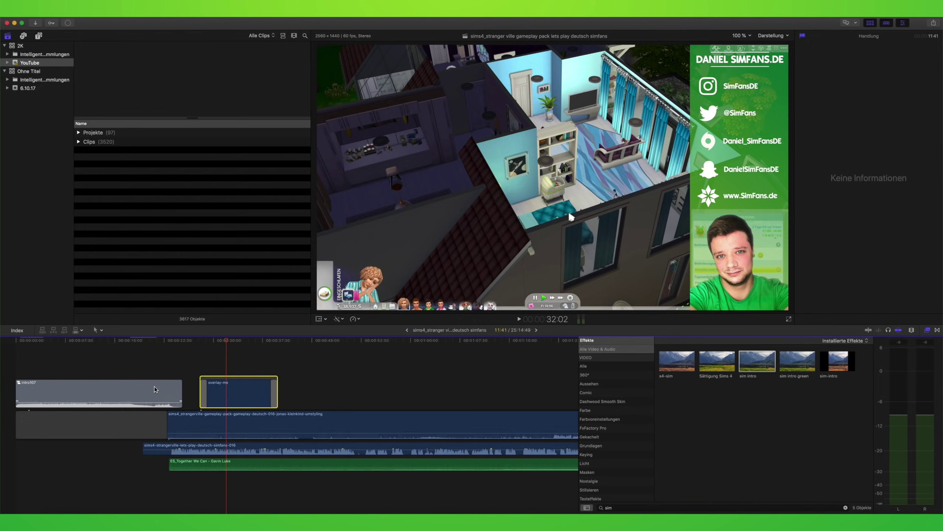
# - Bring the Stammbaum family tree to the front in Photoshop and zoom in on Jonas
pyautogui.click(514, 513)
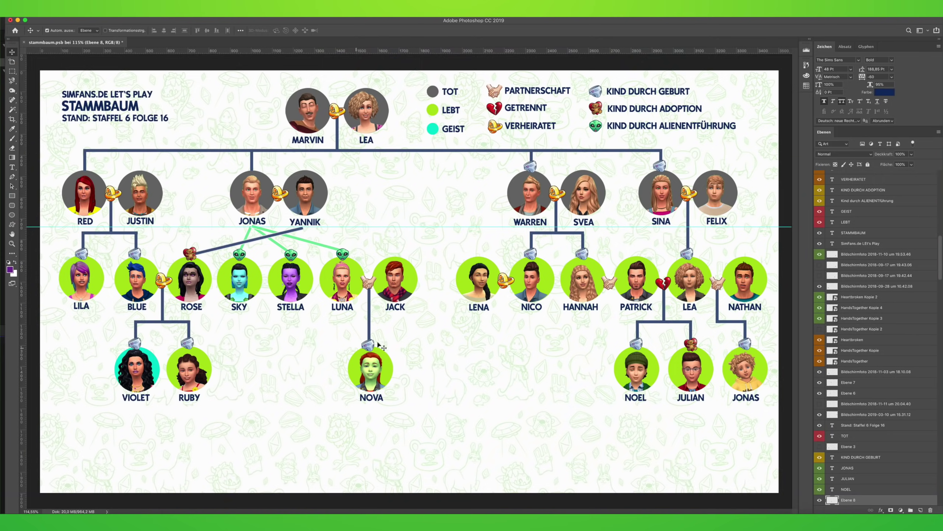
pyautogui.scroll(-5, 819, 346)
pyautogui.scroll(-5, 839, 347)
pyautogui.scroll(-3, 851, 348)
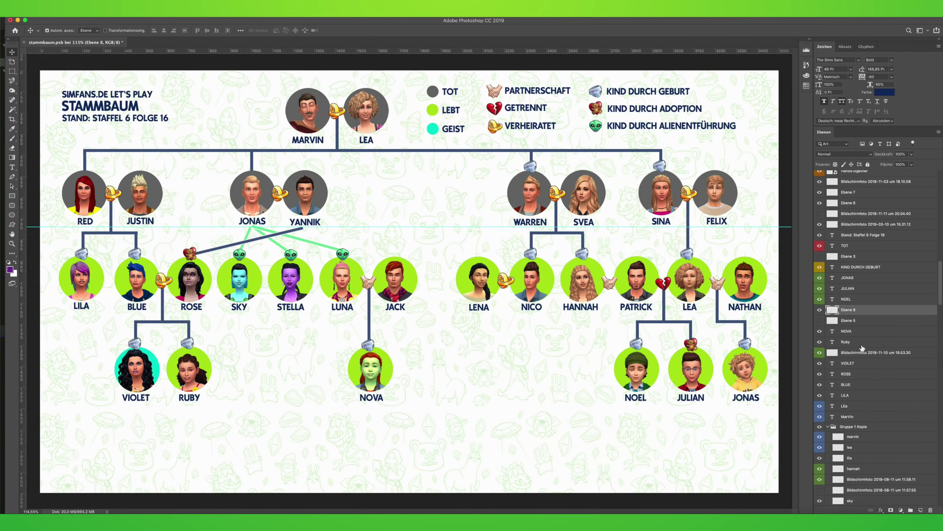
pyautogui.scroll(-5, 863, 348)
pyautogui.scroll(-5, 862, 349)
pyautogui.scroll(-5, 862, 349)
pyautogui.scroll(-5, 862, 348)
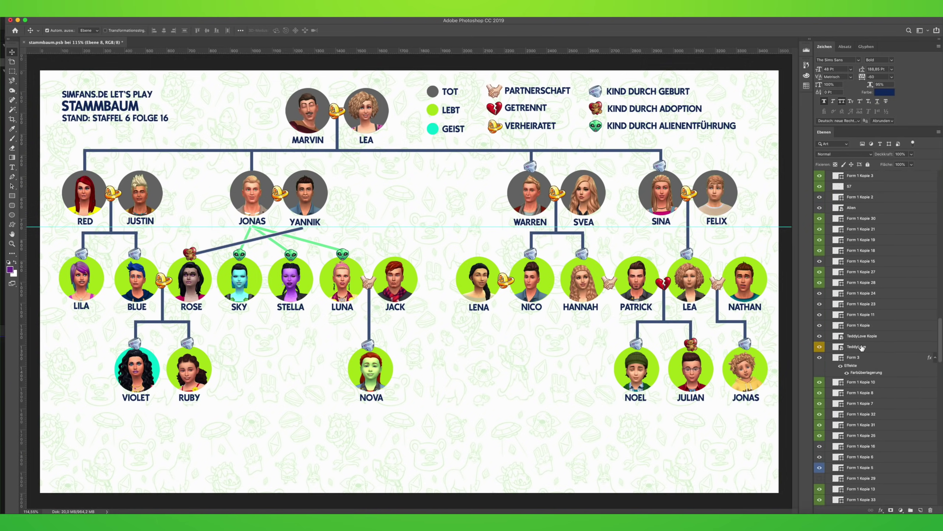
pyautogui.scroll(-5, 862, 348)
pyautogui.scroll(5, 861, 348)
pyautogui.scroll(5, 862, 347)
pyautogui.scroll(5, 861, 347)
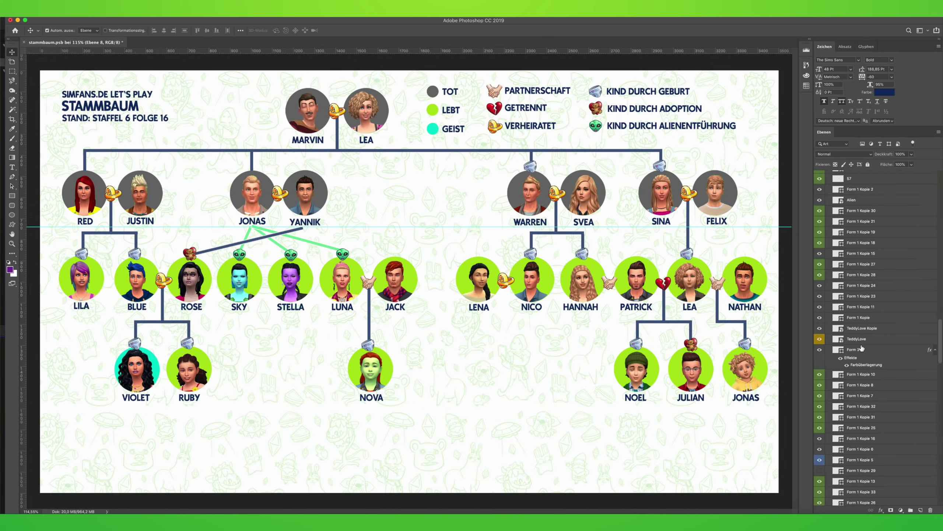
pyautogui.scroll(5, 861, 347)
pyautogui.scroll(5, 861, 348)
pyautogui.scroll(5, 861, 348)
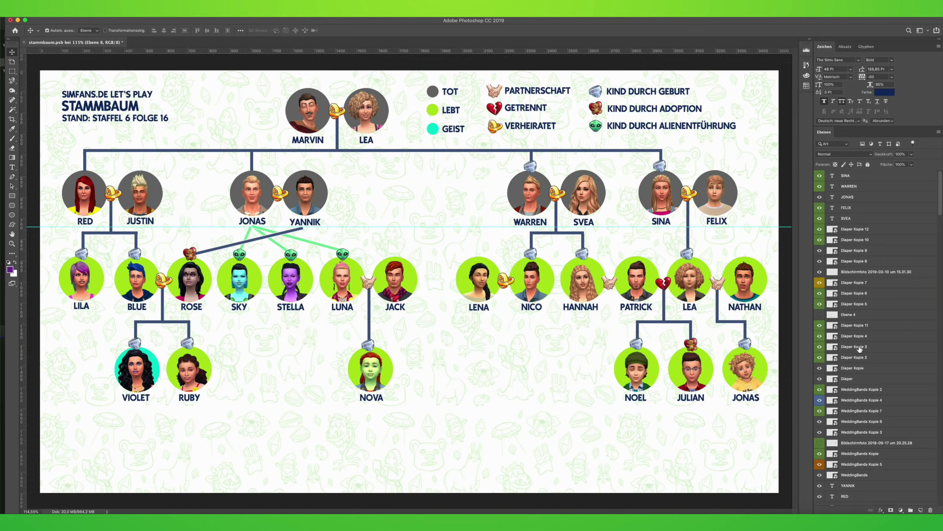
pyautogui.scroll(5, 765, 377)
pyautogui.scroll(5, 779, 373)
pyautogui.scroll(5, 780, 370)
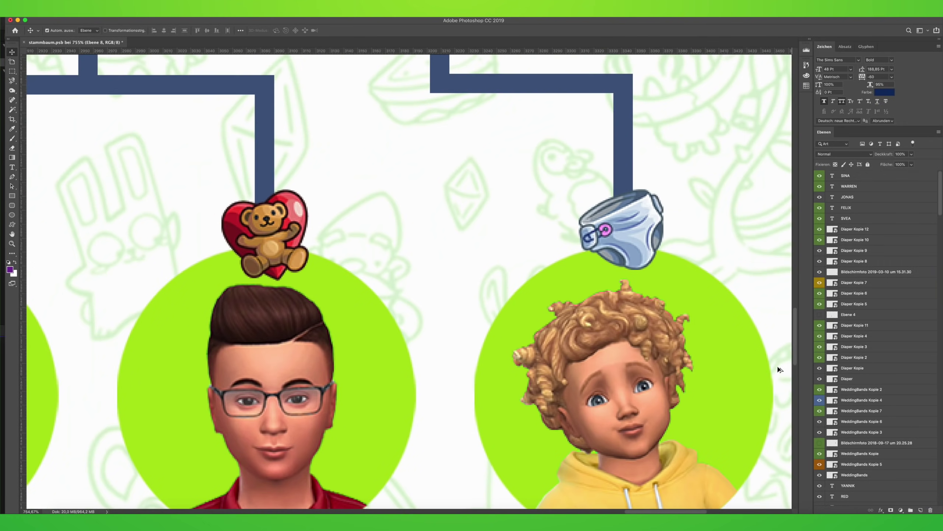
# - Select Jonas's toddler portrait layer, try moving it, then undo the move
pyautogui.rightClick(647, 363)
pyautogui.click(658, 364)
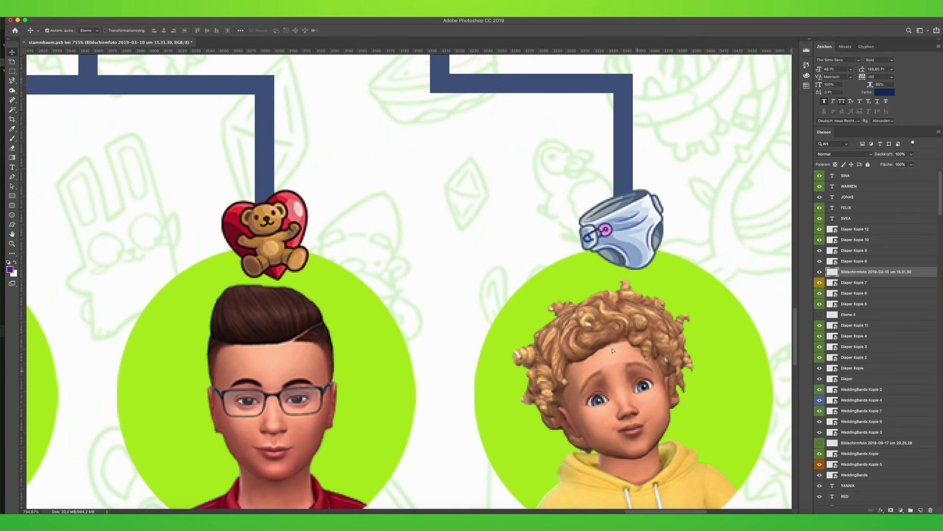
pyautogui.moveTo(613, 350); pyautogui.dragTo(504, 209)
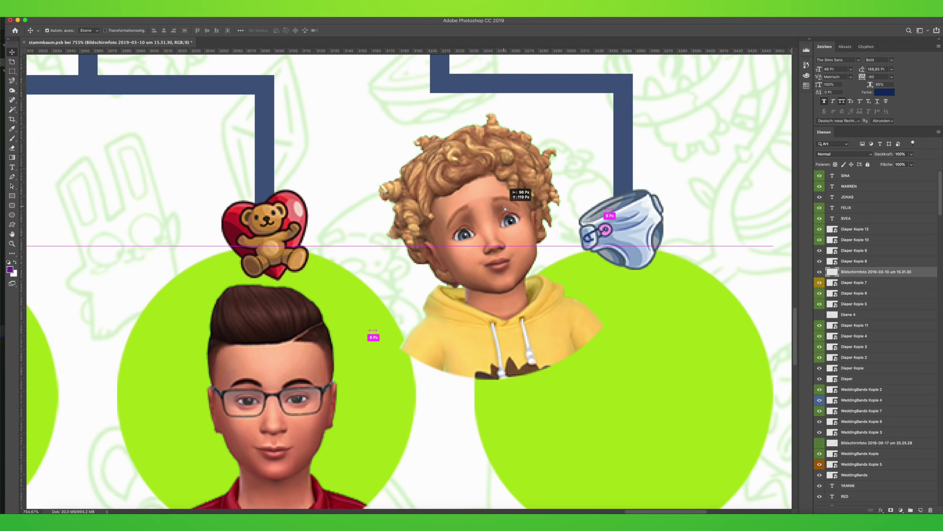
pyautogui.hotkey('ctrl', 'z')
# - Select the green circle layer behind Jonas and move it up and left
pyautogui.rightClick(581, 284)
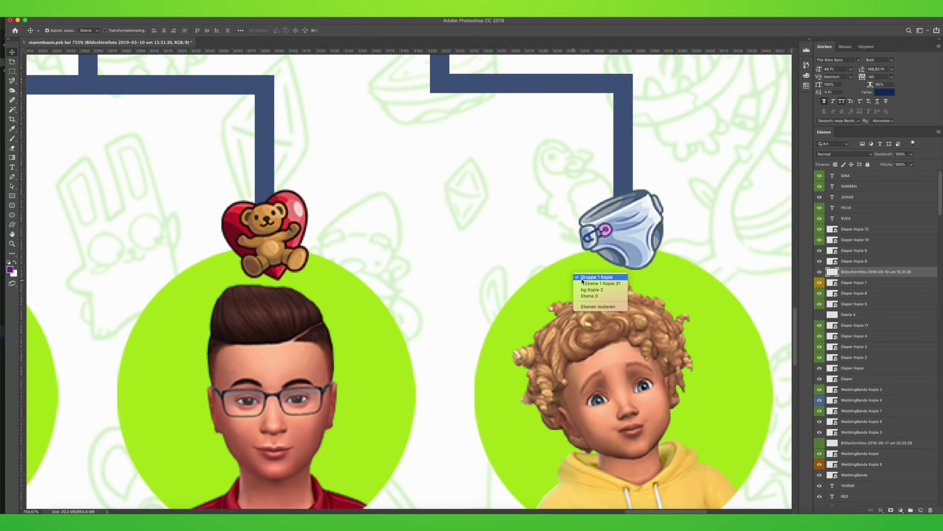
pyautogui.click(582, 278)
pyautogui.rightClick(587, 282)
pyautogui.click(587, 280)
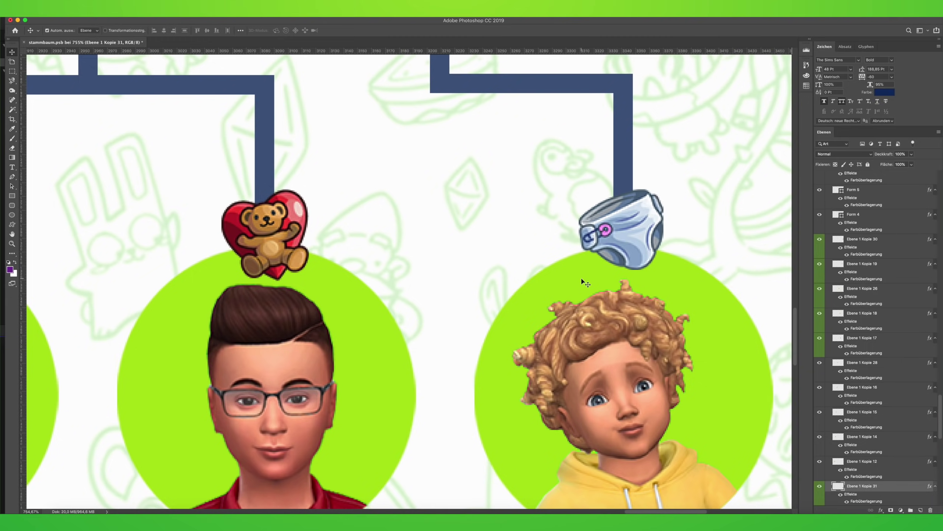
pyautogui.moveTo(585, 282); pyautogui.dragTo(335, 160)
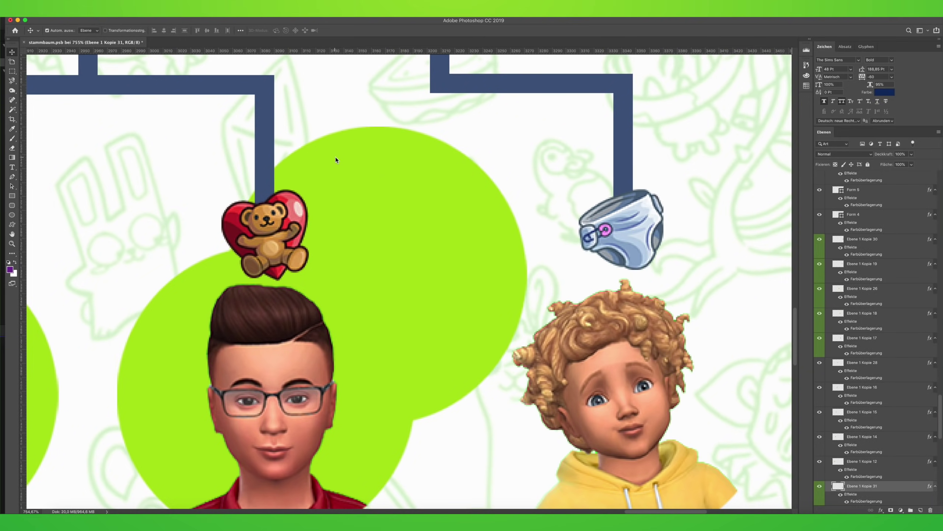
# - Move the Diaper Kopie 12 icon to sit above Jonas's circle
pyautogui.scroll(-5, 453, 219)
pyautogui.rightClick(627, 229)
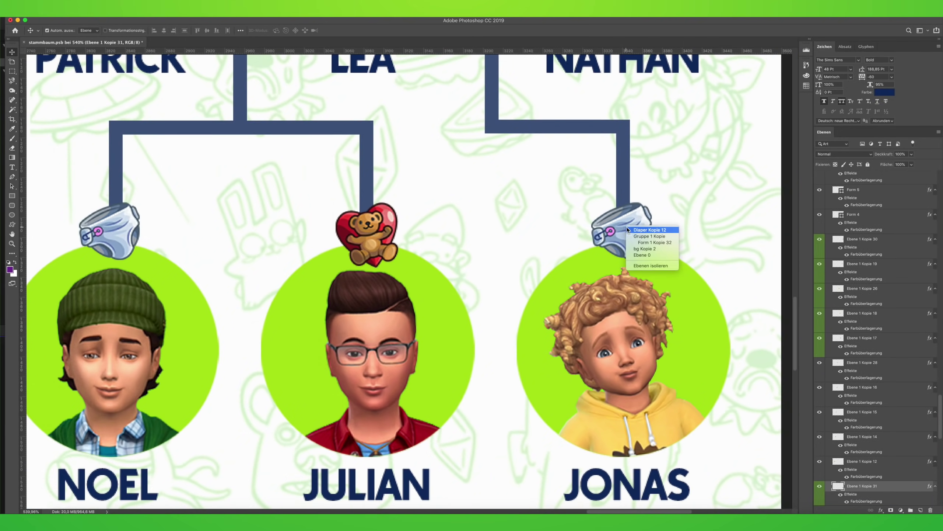
pyautogui.click(631, 230)
pyautogui.moveTo(631, 230)
pyautogui.mouseDown()
pyautogui.moveTo(561, 215)
pyautogui.moveTo(637, 381)
pyautogui.mouseUp()
# - Reposition the JONAS name layer beneath the portrait and zoom back out
pyautogui.rightClick(636, 475)
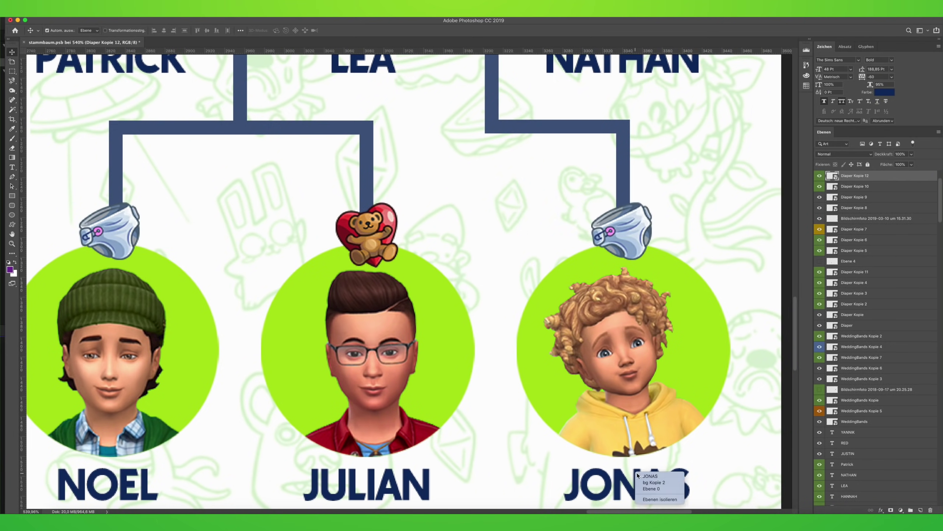
pyautogui.click(650, 476)
pyautogui.moveTo(640, 480)
pyautogui.mouseDown()
pyautogui.moveTo(545, 419)
pyautogui.moveTo(648, 478)
pyautogui.mouseUp()
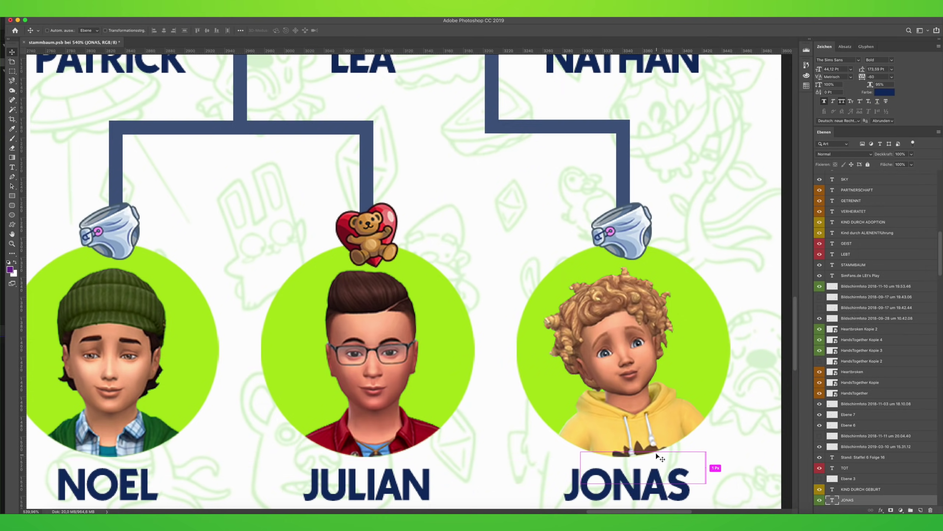
pyautogui.scroll(-5, 651, 389)
pyautogui.scroll(-2, 651, 389)
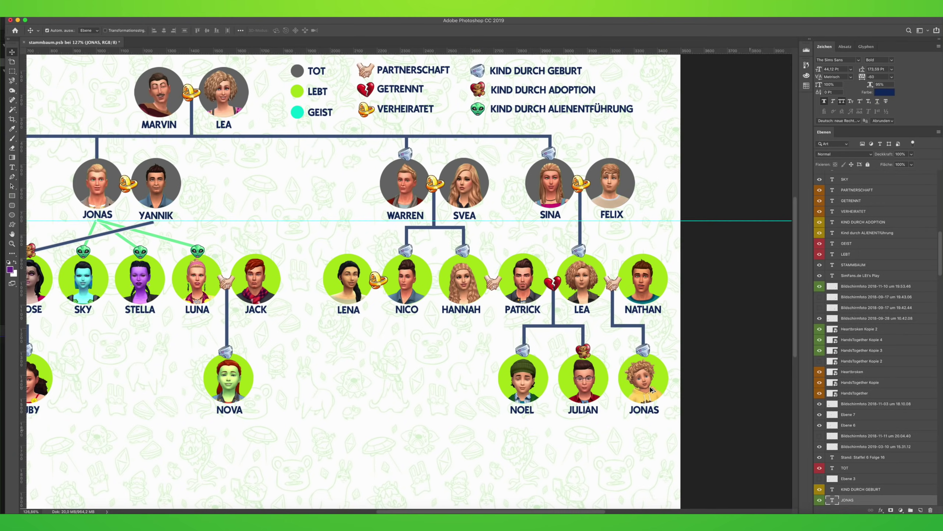
pyautogui.scroll(-2, 650, 389)
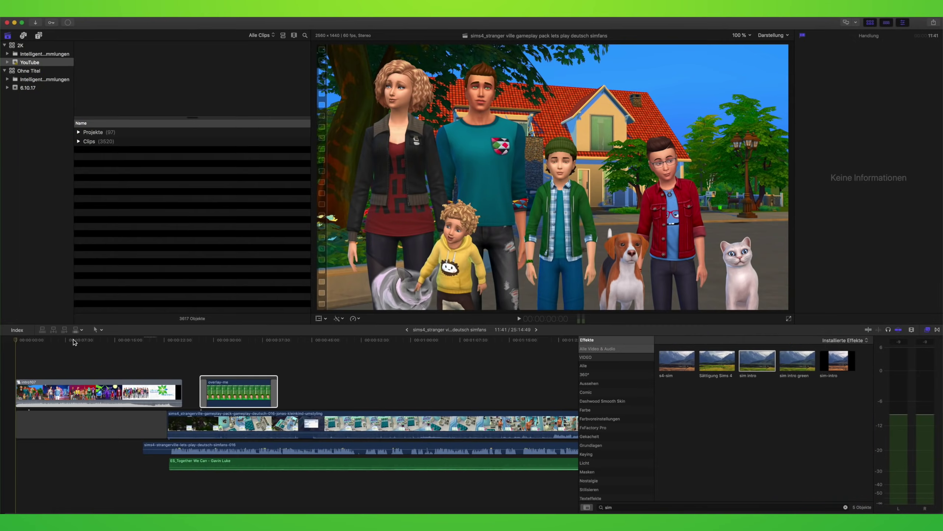
# - Preview the group shot, then play the intro from the episode start and stop
pyautogui.moveTo(75, 342); pyautogui.dragTo(143, 340)
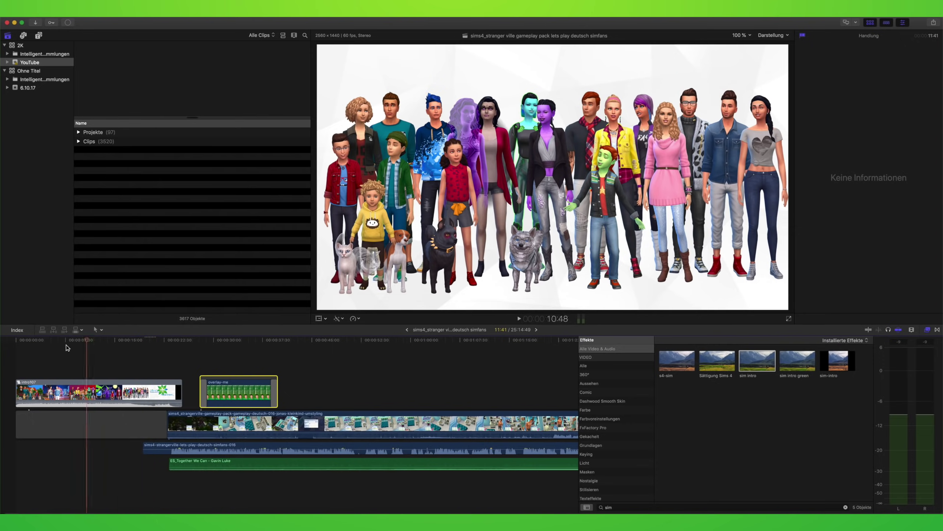
pyautogui.click(11, 345)
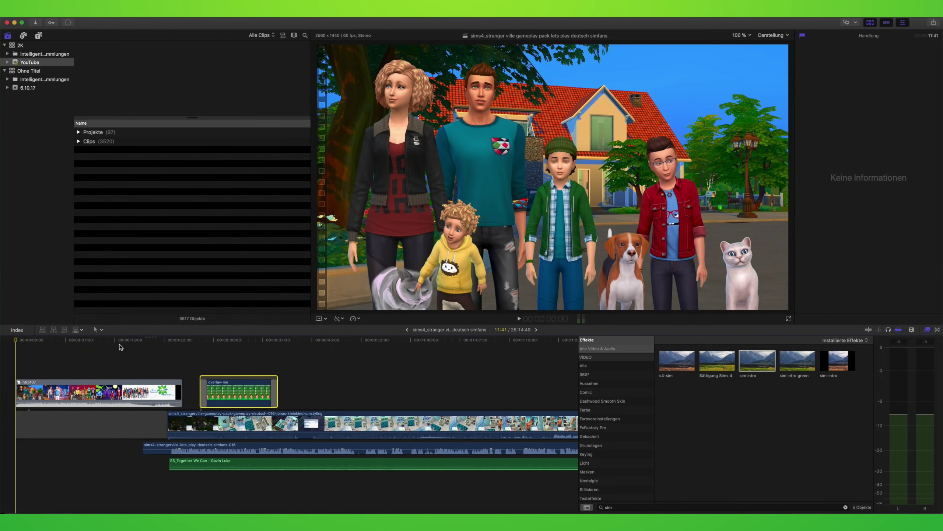
pyautogui.press('space')
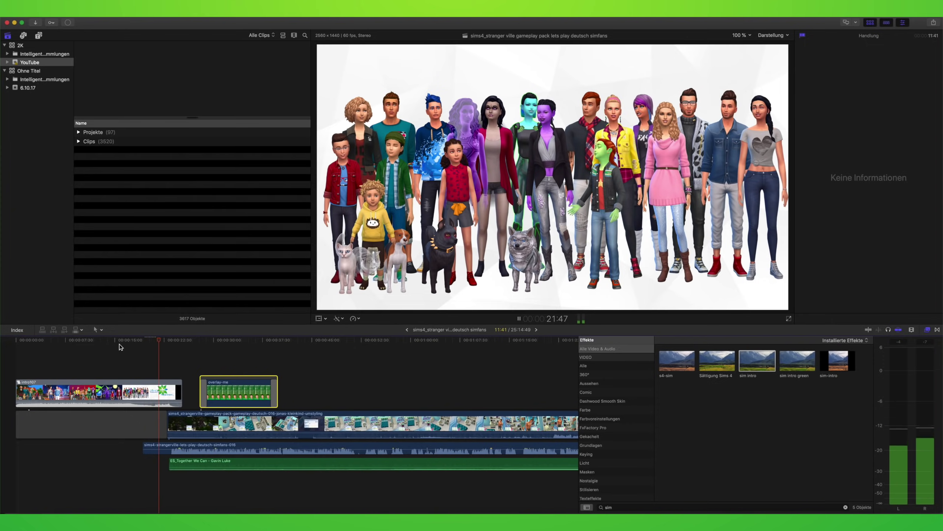
pyautogui.press('space')
pyautogui.moveTo(166, 342); pyautogui.dragTo(142, 347)
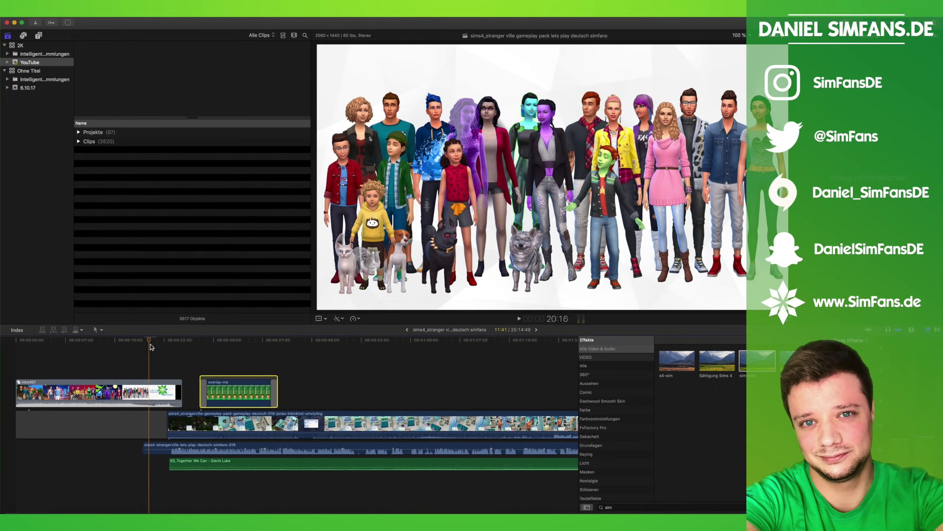
pyautogui.moveTo(152, 344); pyautogui.dragTo(16, 353)
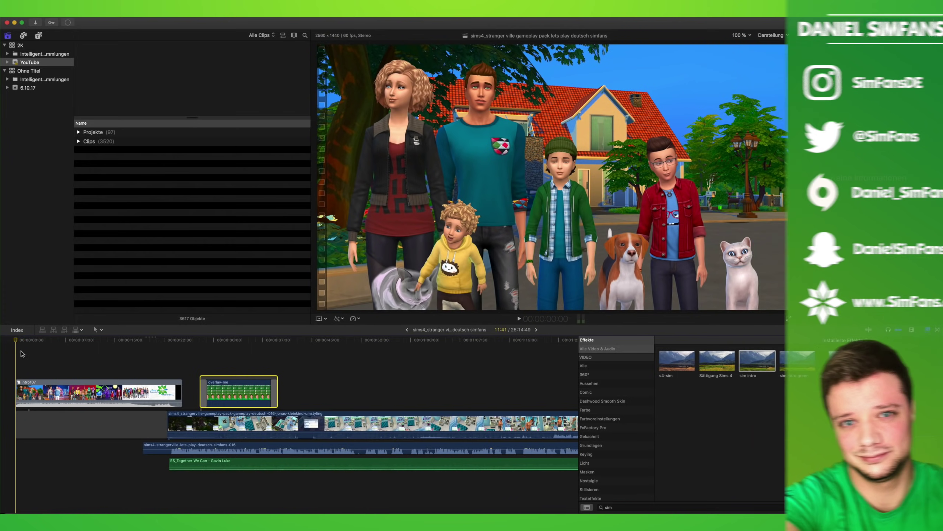
pyautogui.press('space')
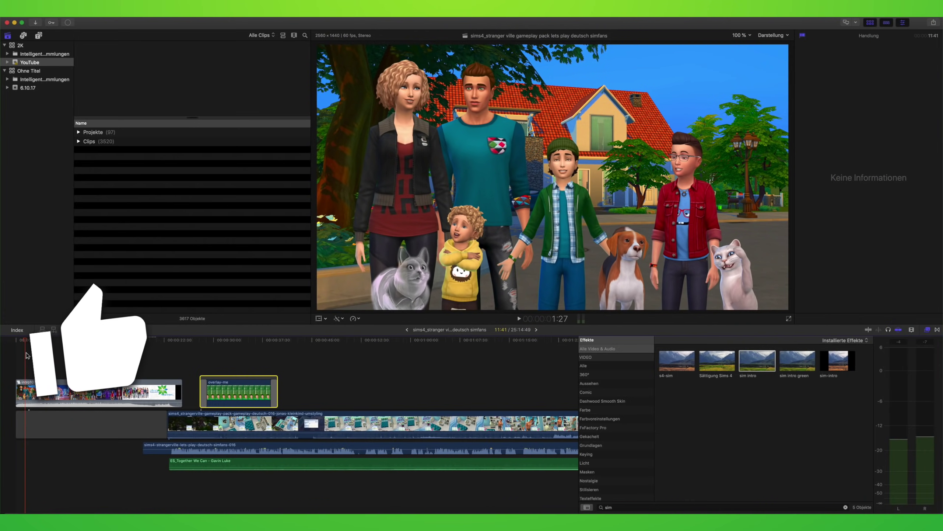